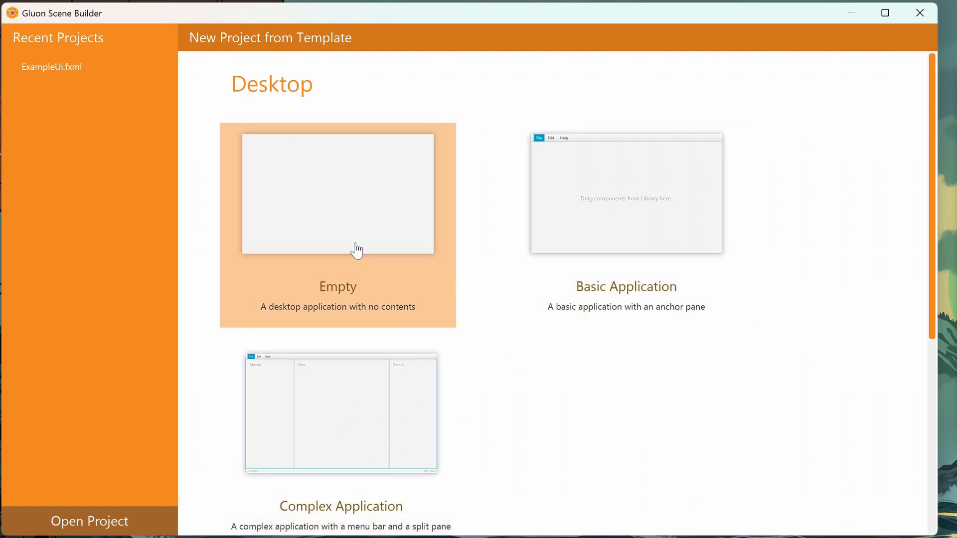
# Create an empty desktop project and add a BorderPane from the Containers library as the root container.
pyautogui.click(356, 251)
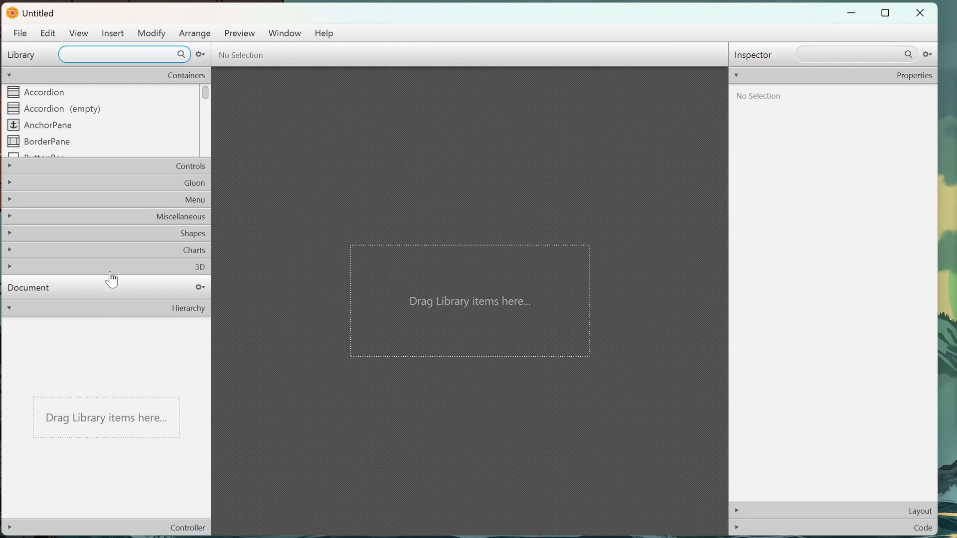
pyautogui.moveTo(111, 278); pyautogui.dragTo(95, 427)
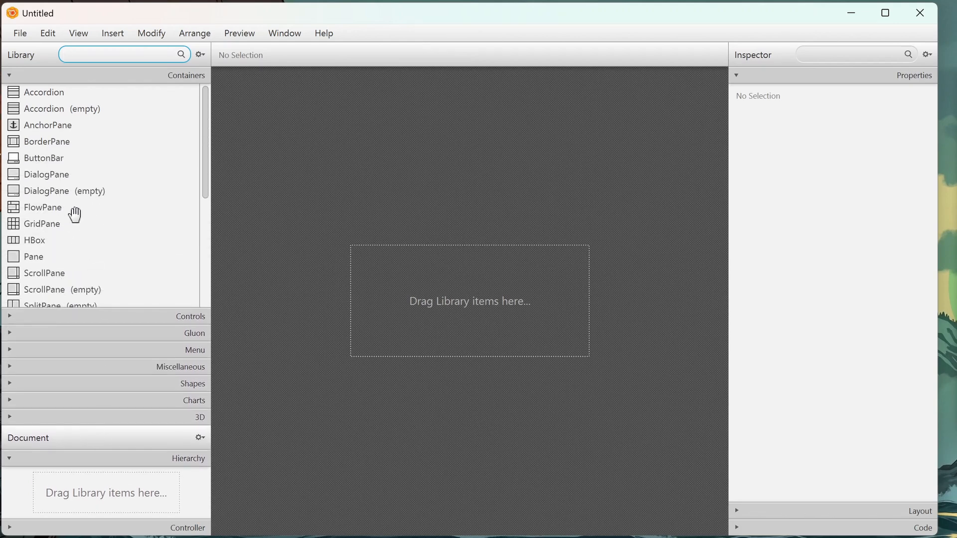
pyautogui.click(53, 147)
pyautogui.moveTo(54, 147); pyautogui.dragTo(469, 352)
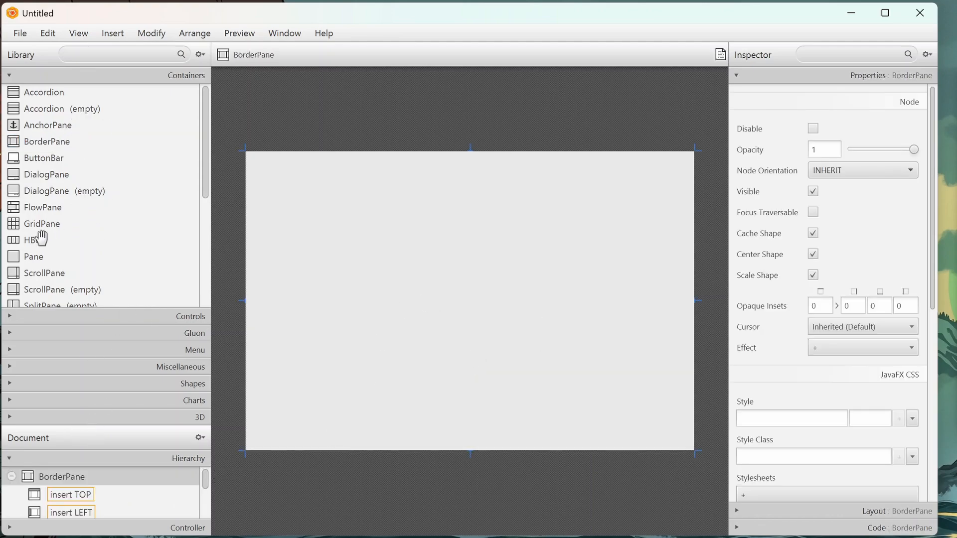
# Examine the BorderPane's TOP, LEFT, CENTER, RIGHT and BOTTOM insert slots in the document hierarchy.
pyautogui.moveTo(107, 425); pyautogui.dragTo(122, 121)
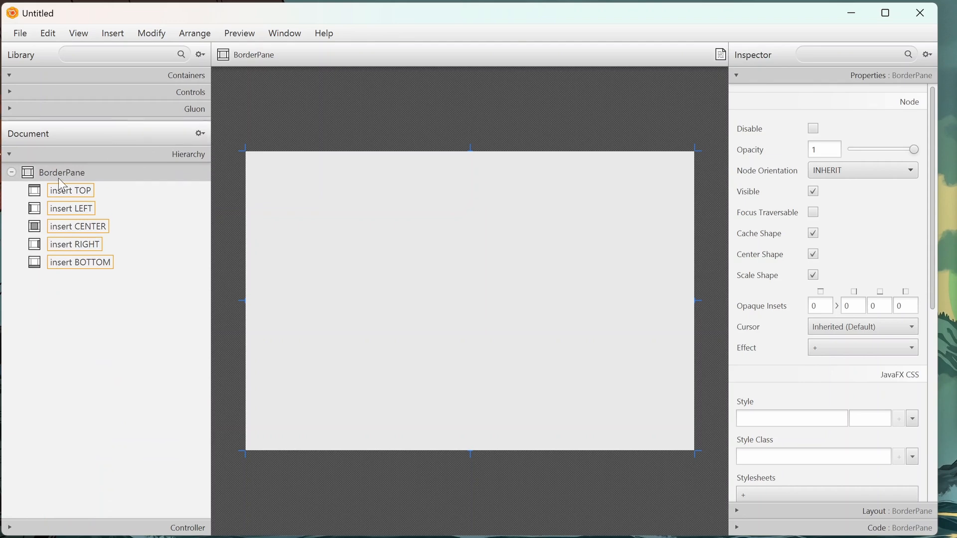
pyautogui.click(75, 194)
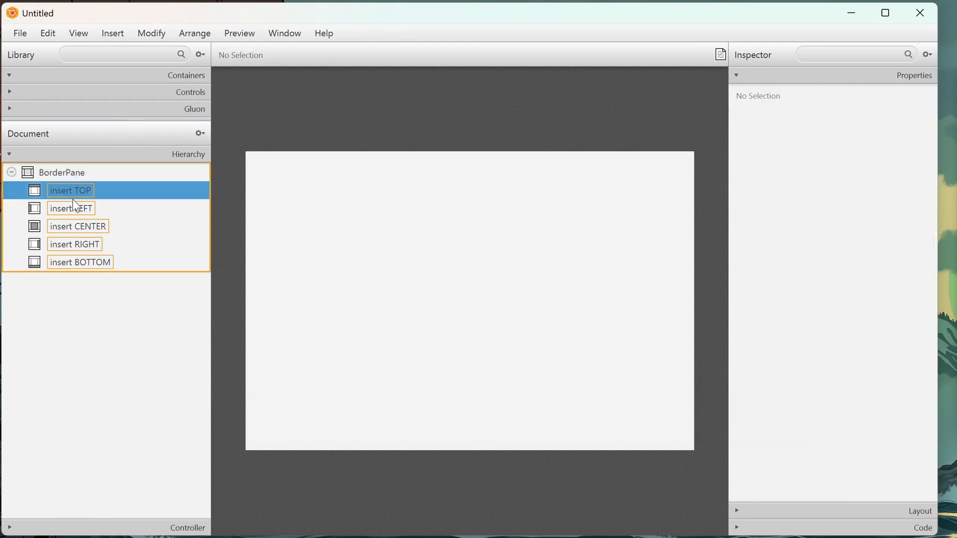
pyautogui.click(73, 206)
pyautogui.click(66, 241)
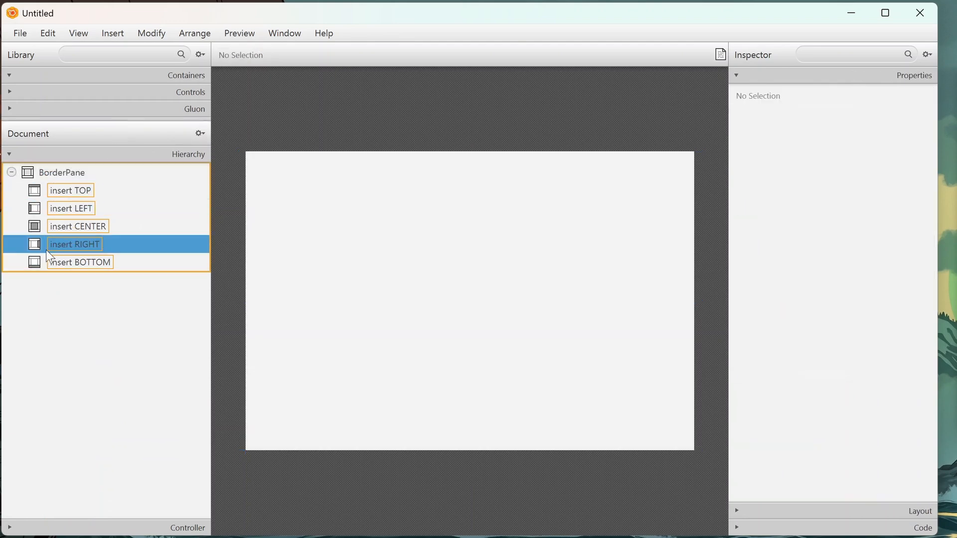
pyautogui.click(60, 193)
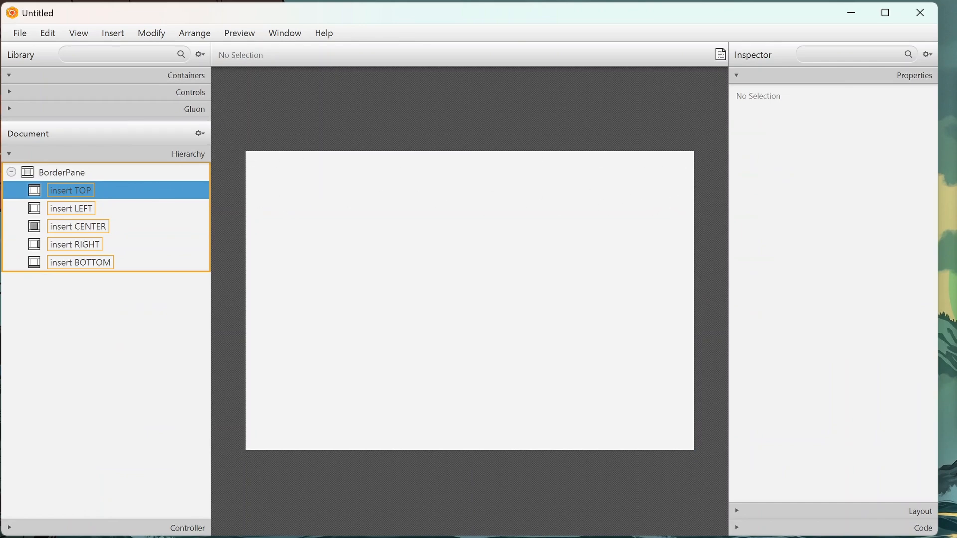
pyautogui.click(45, 212)
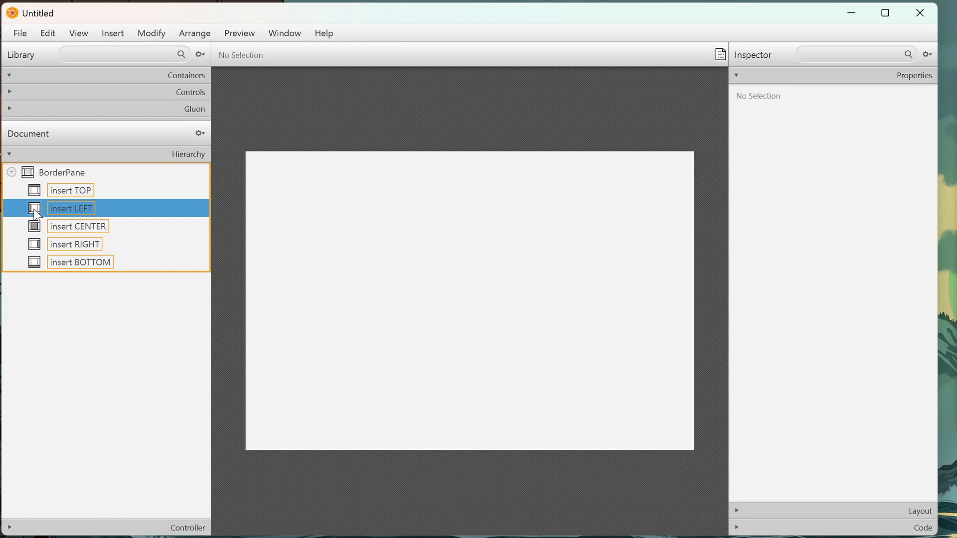
pyautogui.click(55, 230)
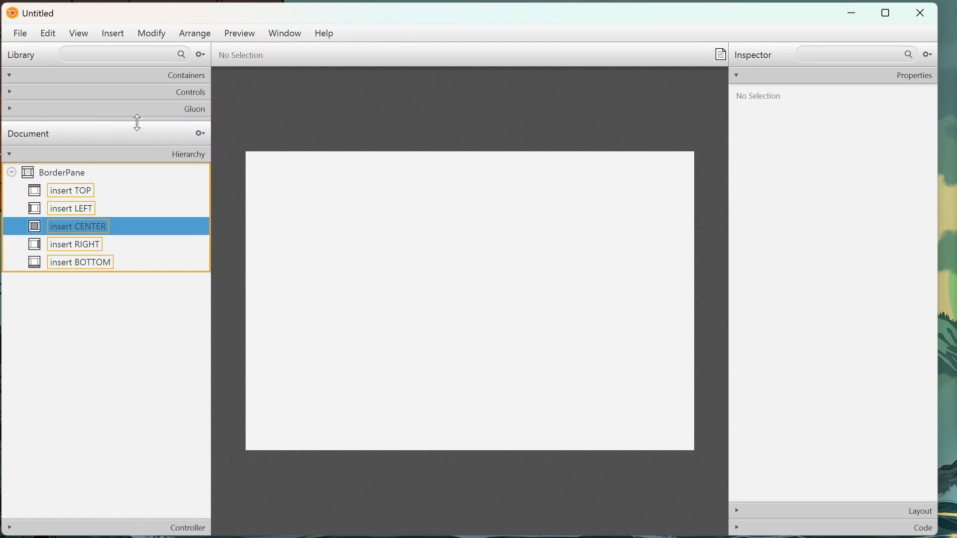
# Replace the HBox in the BorderPane's TOP slot with a Pane and shrink it to a thin header strip.
pyautogui.moveTo(137, 122); pyautogui.dragTo(144, 378)
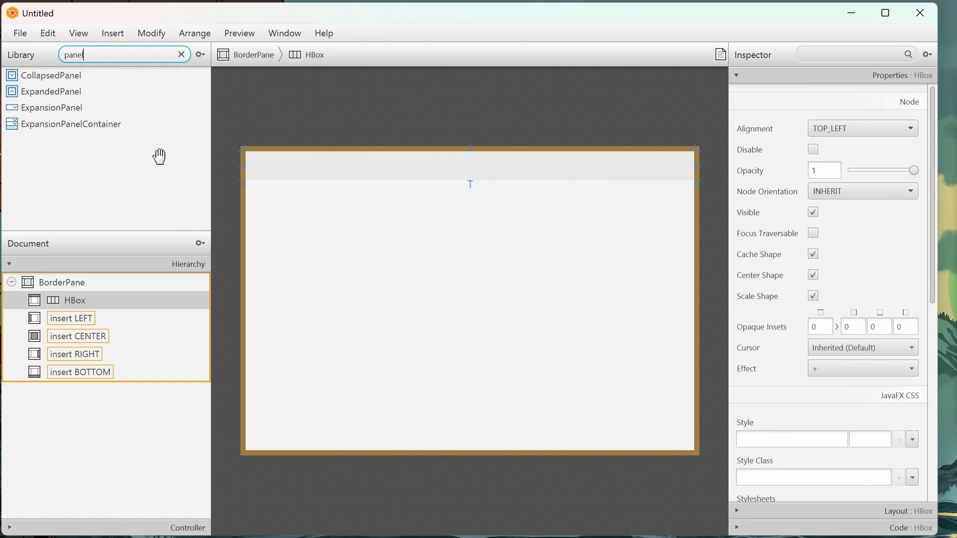
pyautogui.press('BackSpace')
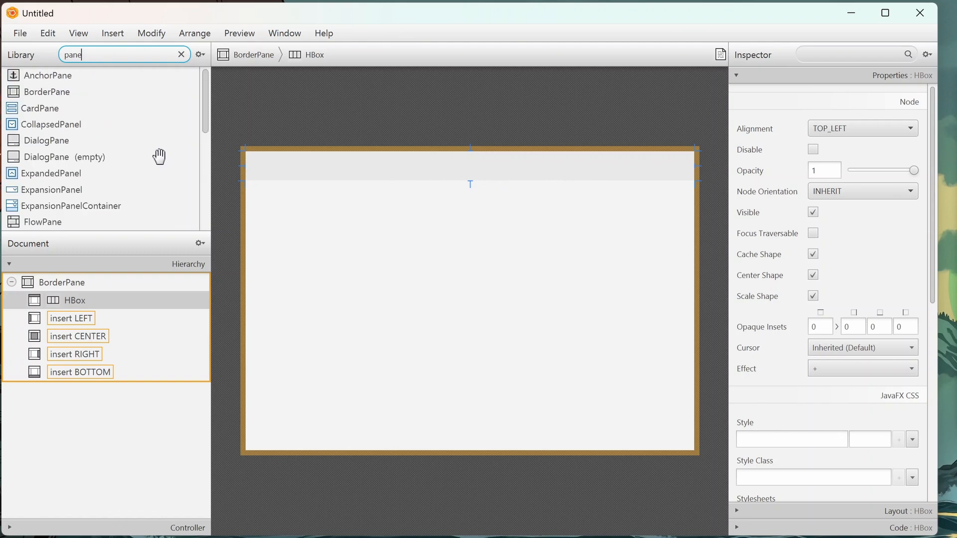
pyautogui.scroll(-8, 91, 126)
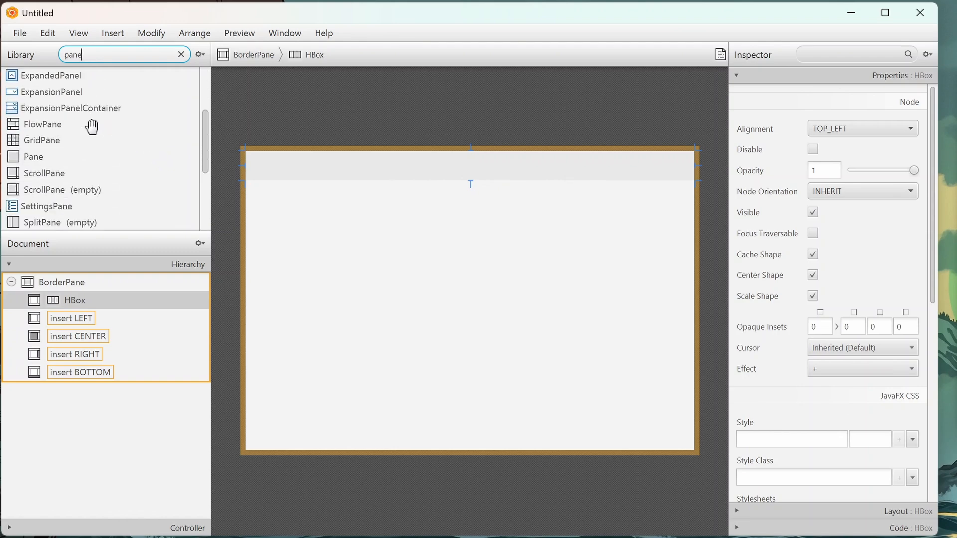
pyautogui.scroll(-2, 80, 209)
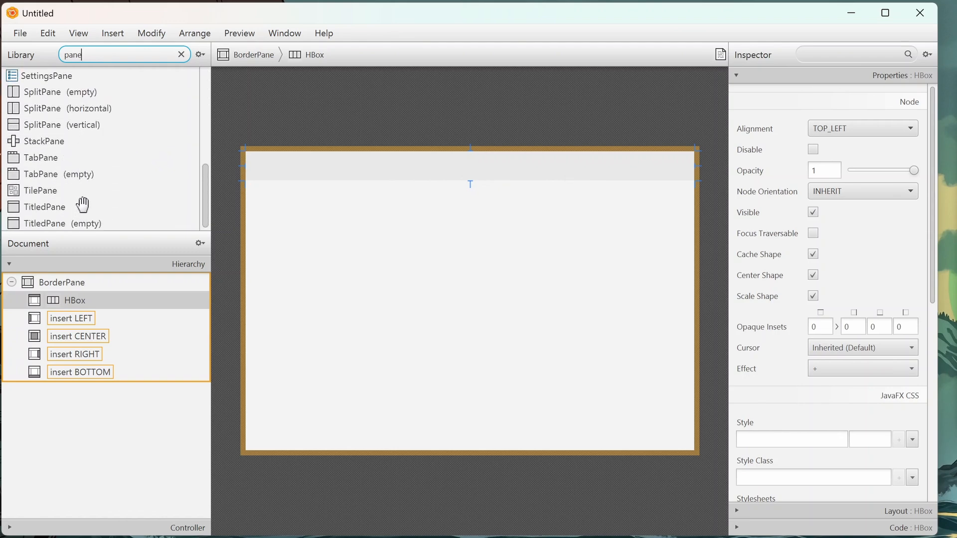
pyautogui.scroll(3, 82, 207)
pyautogui.click(34, 101)
pyautogui.press('Delete')
pyautogui.moveTo(65, 104); pyautogui.dragTo(86, 303)
pyautogui.moveTo(472, 301); pyautogui.dragTo(479, 187)
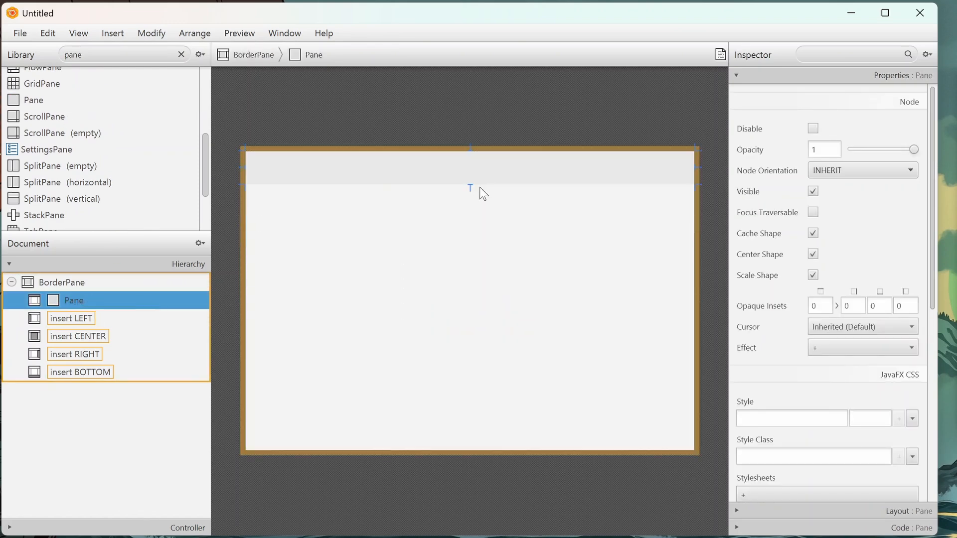
# Search the library for "label" and place a Label in the middle of the top Pane.
pyautogui.click(90, 56)
pyautogui.press('BackSpace')
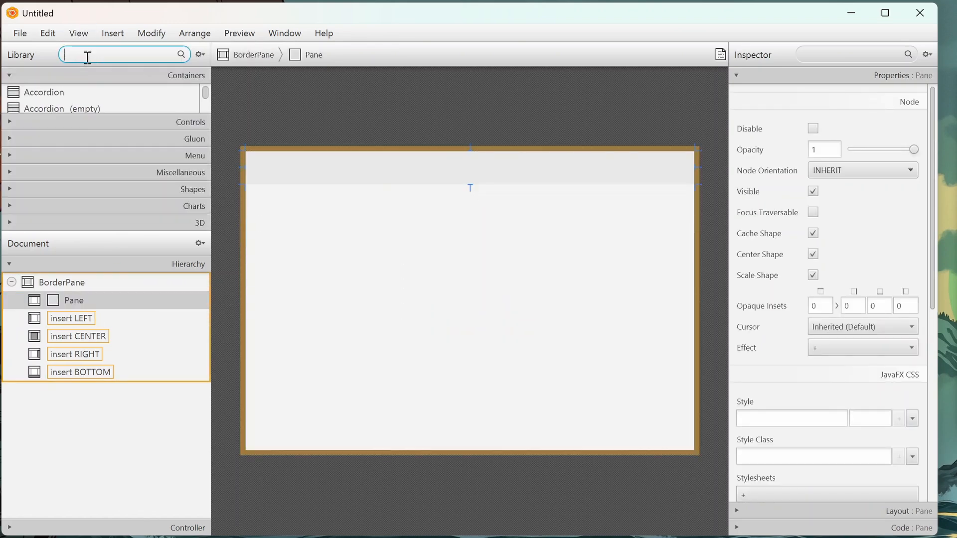
pyautogui.write('label')
pyautogui.moveTo(32, 78); pyautogui.dragTo(471, 170)
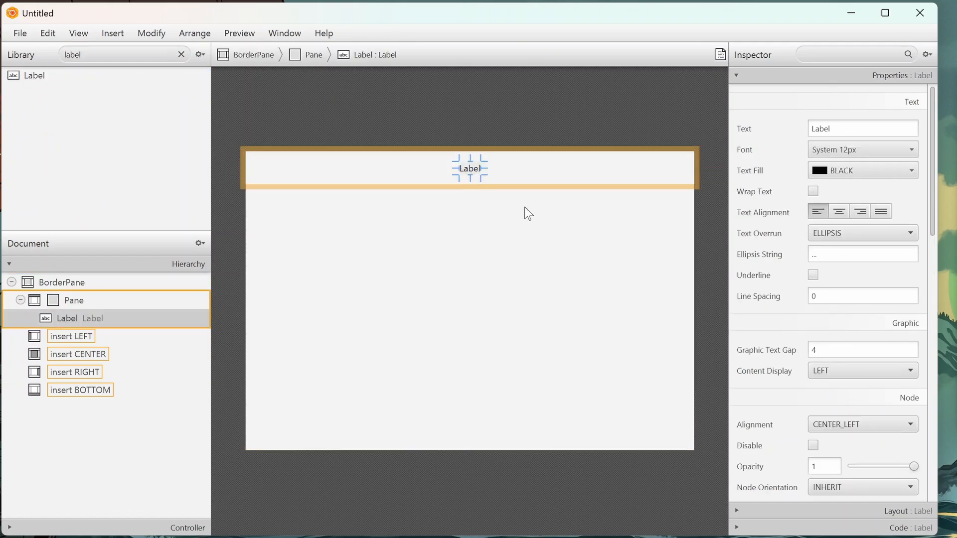
# Center the label's text alignment and set its node alignment to CENTER.
pyautogui.click(840, 213)
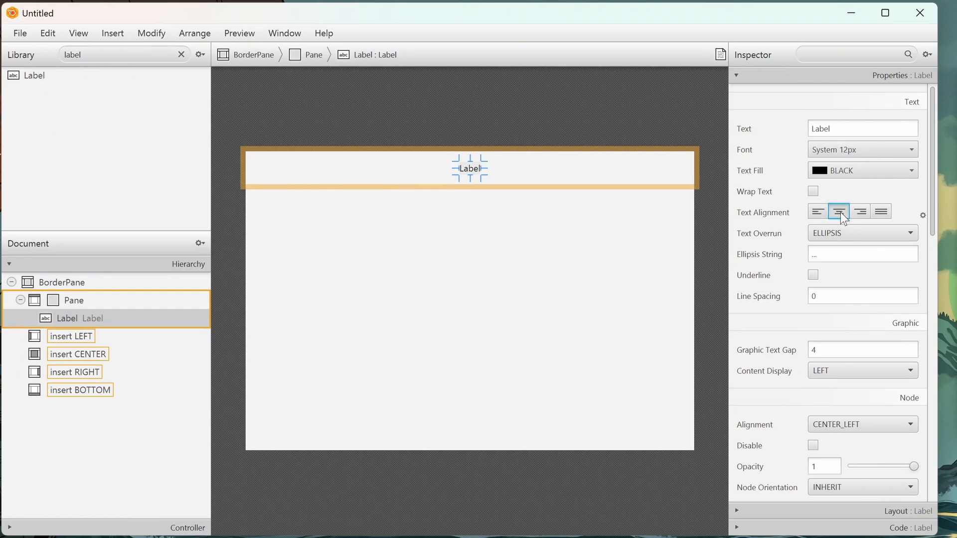
pyautogui.click(841, 426)
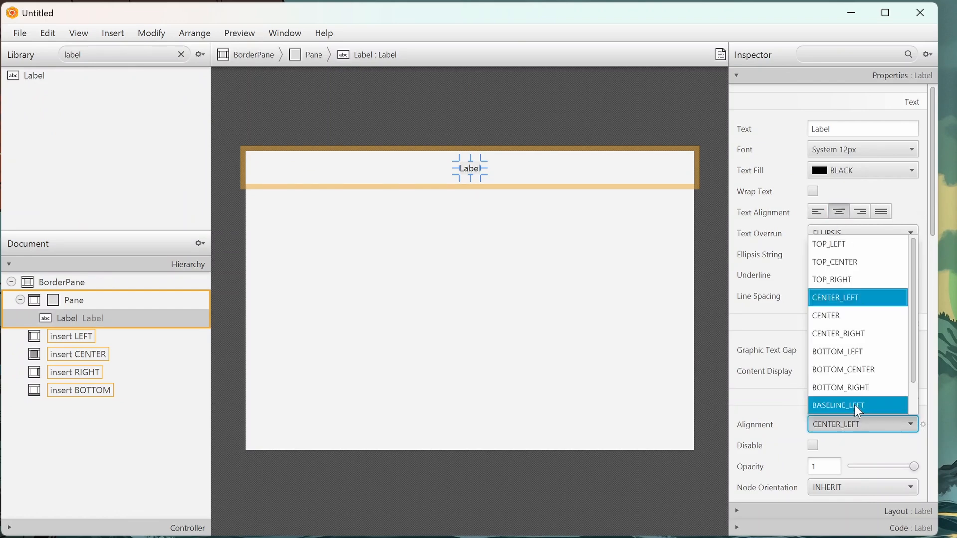
pyautogui.click(853, 316)
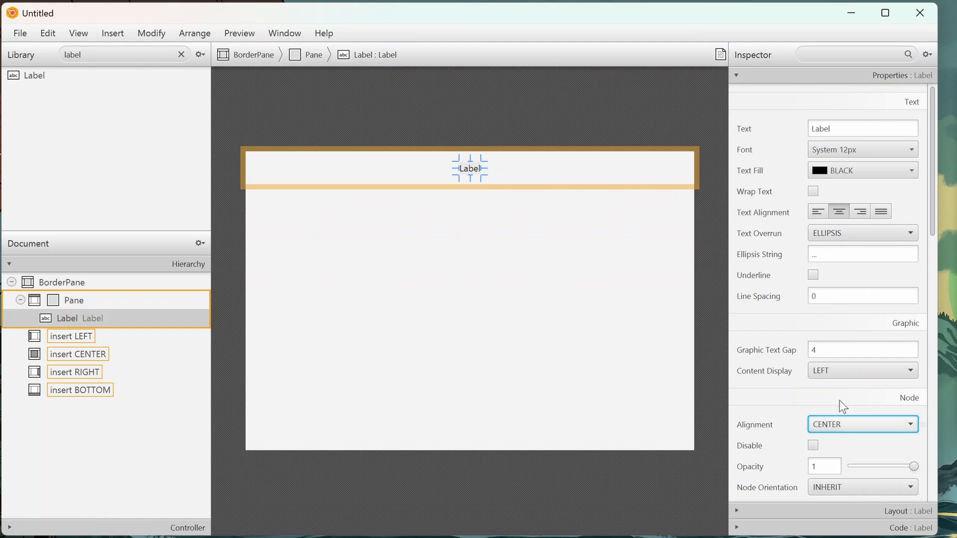
# Change the label's text to "This is my great app".
pyautogui.doubleClick(835, 128)
pyautogui.write('This is my great app')
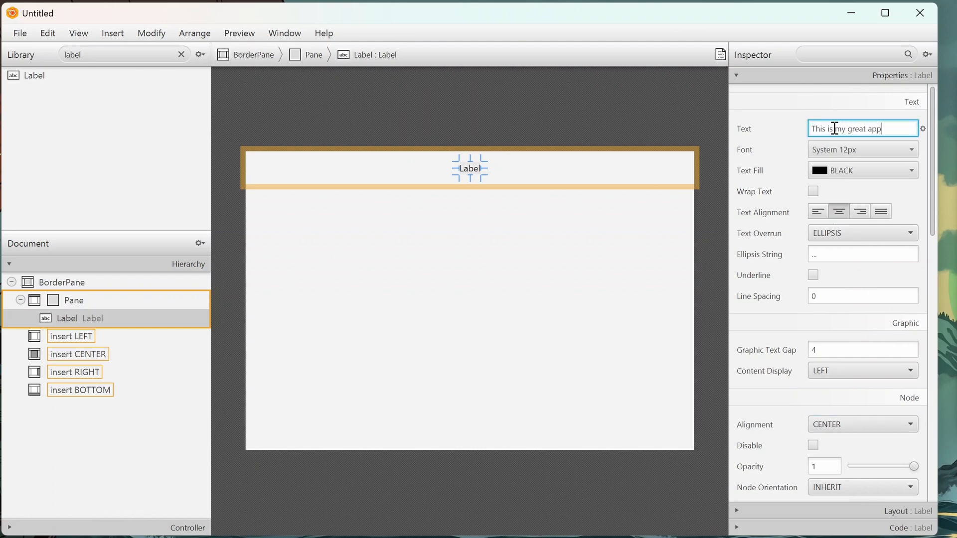
pyautogui.press('Return')
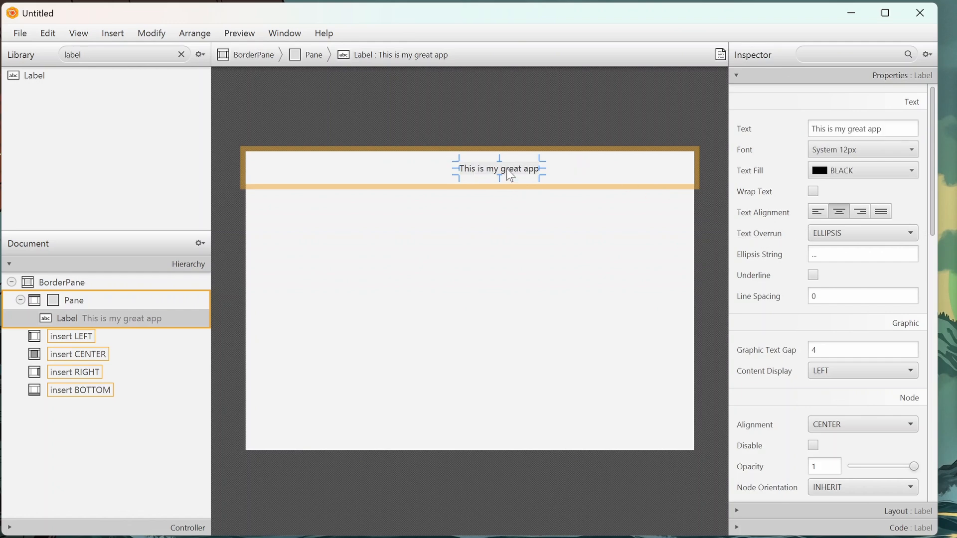
# Widen the label to about 237 px and center it within the top Pane, with content display set to CENTER.
pyautogui.moveTo(506, 168); pyautogui.dragTo(476, 174)
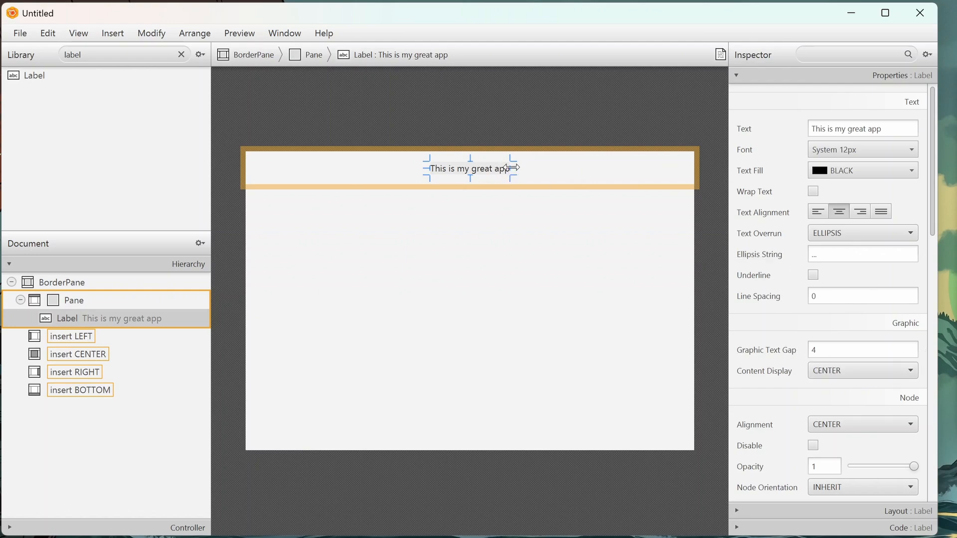
pyautogui.moveTo(511, 168); pyautogui.dragTo(609, 166)
pyautogui.press('ctrl')
pyautogui.press('ctrl')
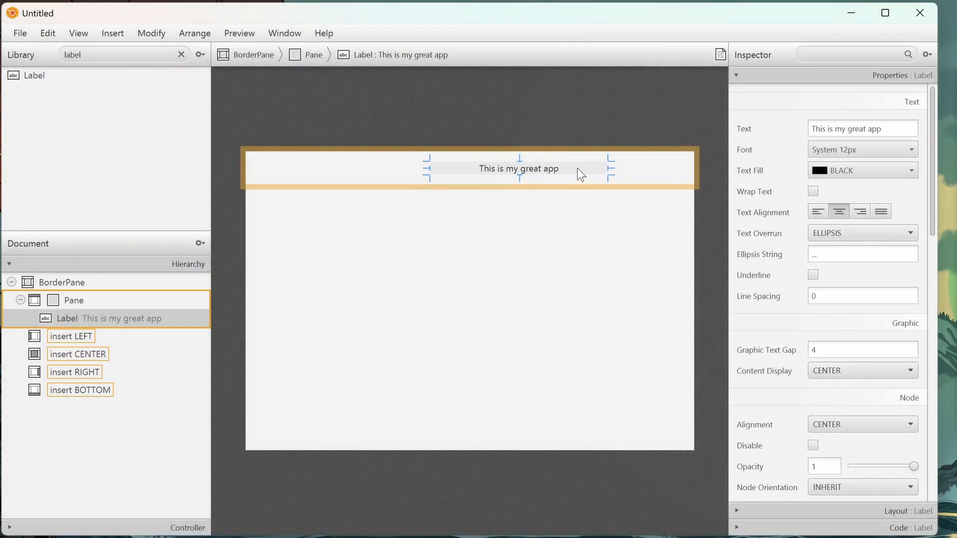
pyautogui.moveTo(577, 169); pyautogui.dragTo(534, 168)
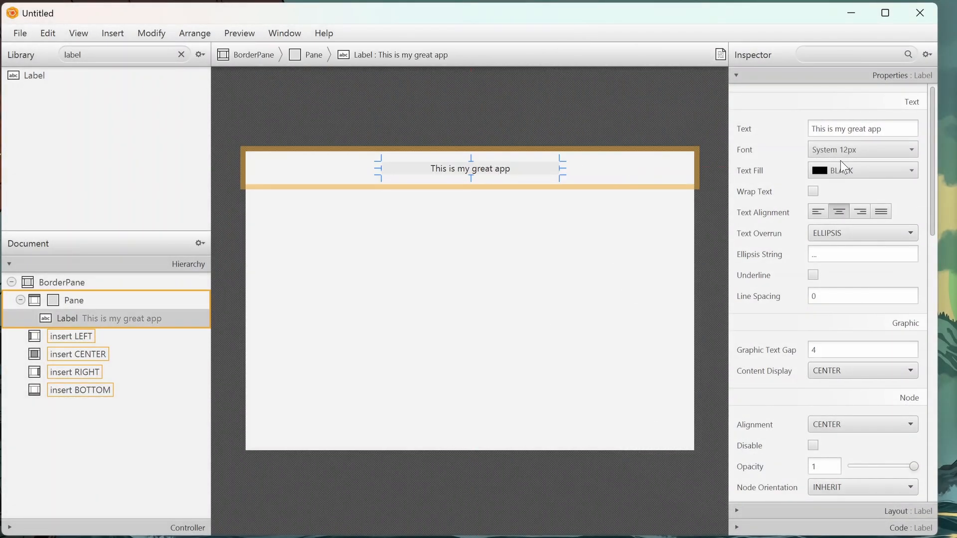
# Set the label's font size to 24 px.
pyautogui.click(907, 152)
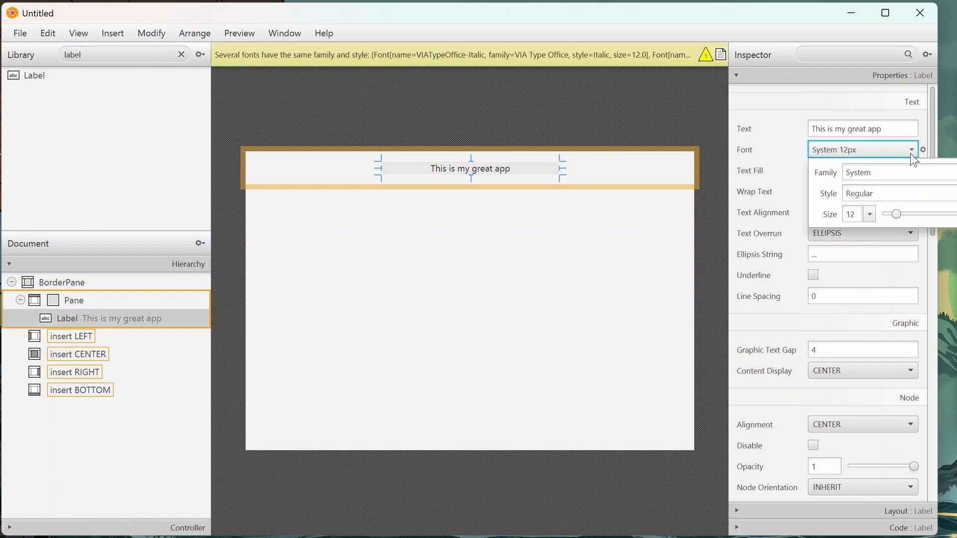
pyautogui.click(869, 215)
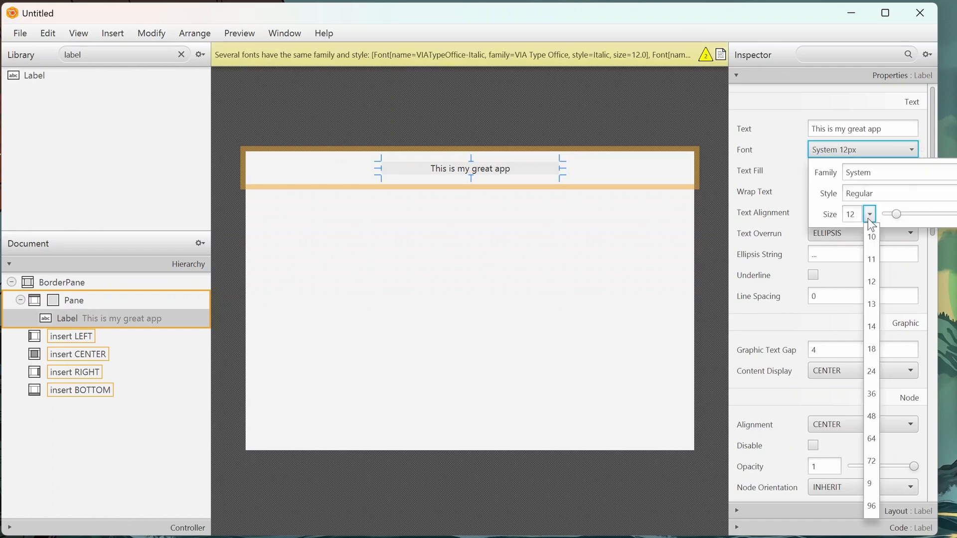
pyautogui.click(870, 369)
pyautogui.click(489, 145)
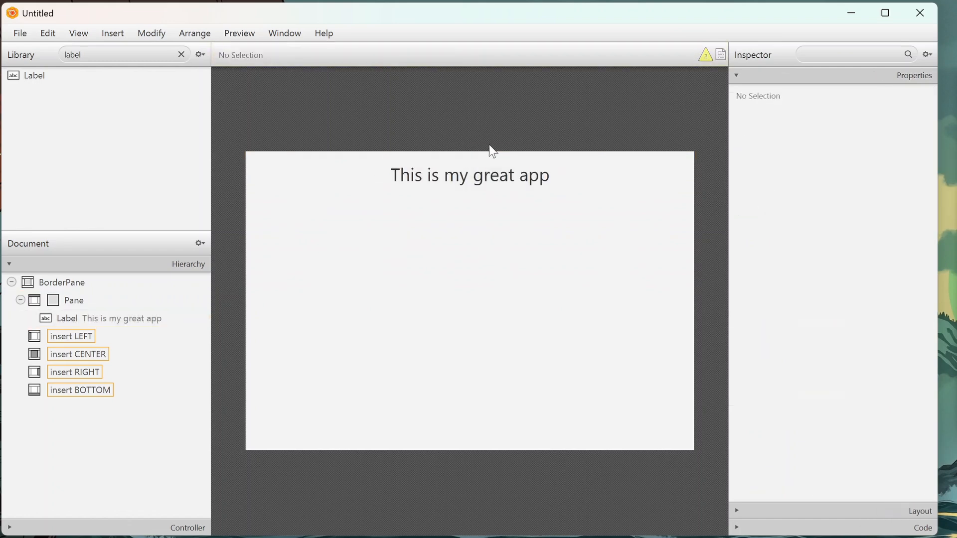
# Move the enlarged label up slightly so it is vertically centered in the top Pane.
pyautogui.click(492, 175)
pyautogui.click(488, 137)
pyautogui.click(478, 179)
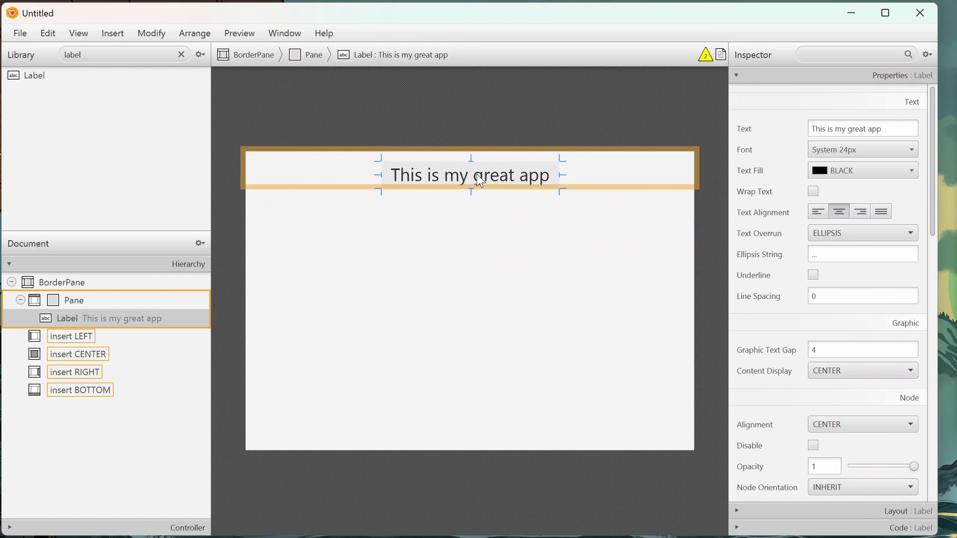
pyautogui.moveTo(479, 179); pyautogui.dragTo(479, 174)
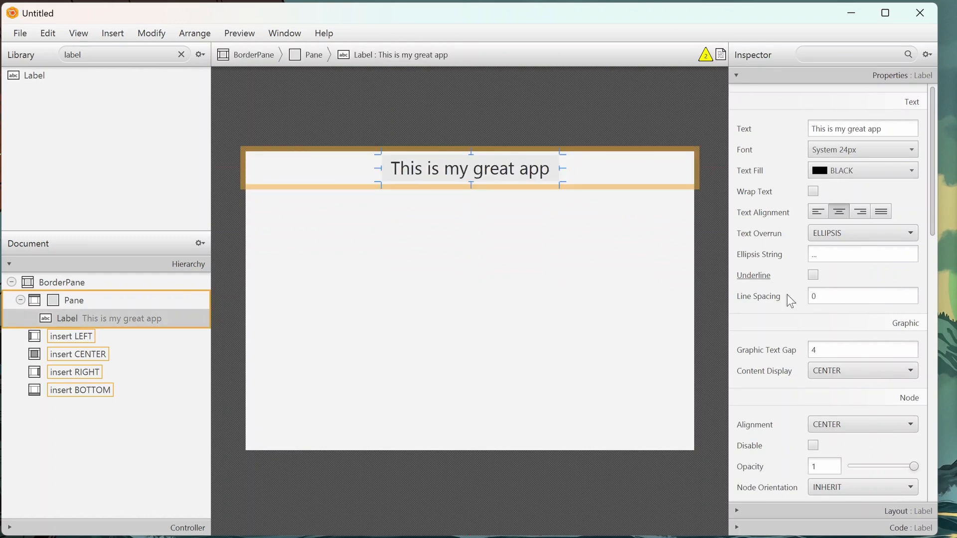
# Examine the label's size and its Layout X and Layout Y position in the layout properties.
pyautogui.click(793, 75)
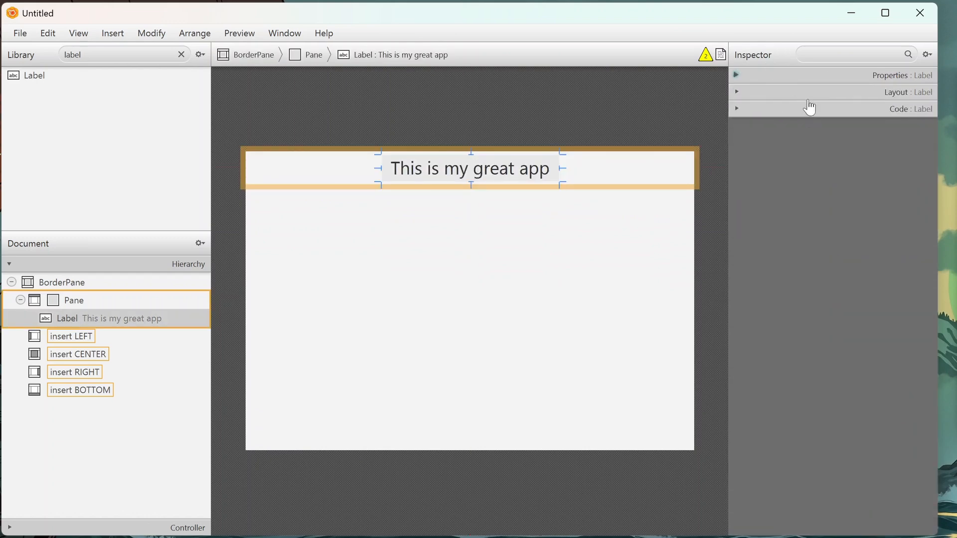
pyautogui.click(810, 93)
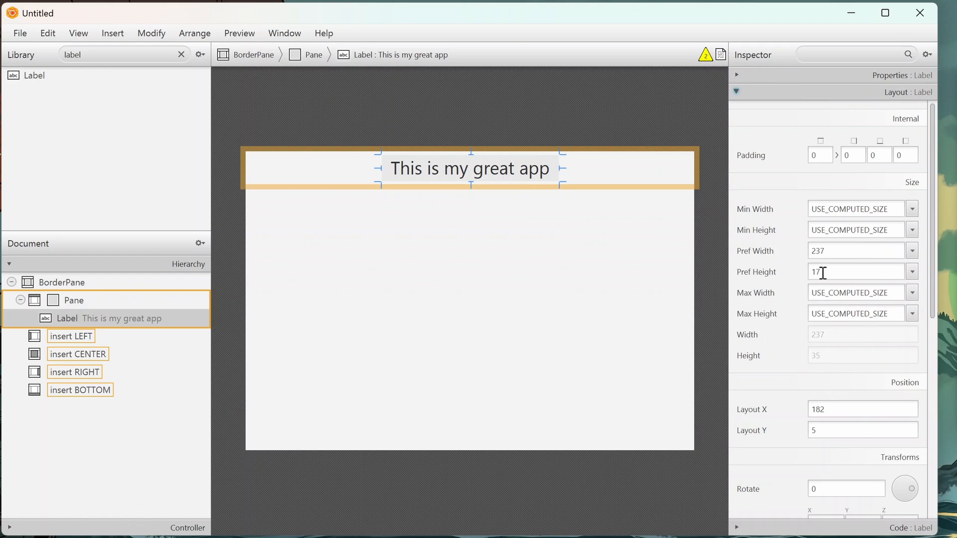
pyautogui.scroll(-4, 828, 299)
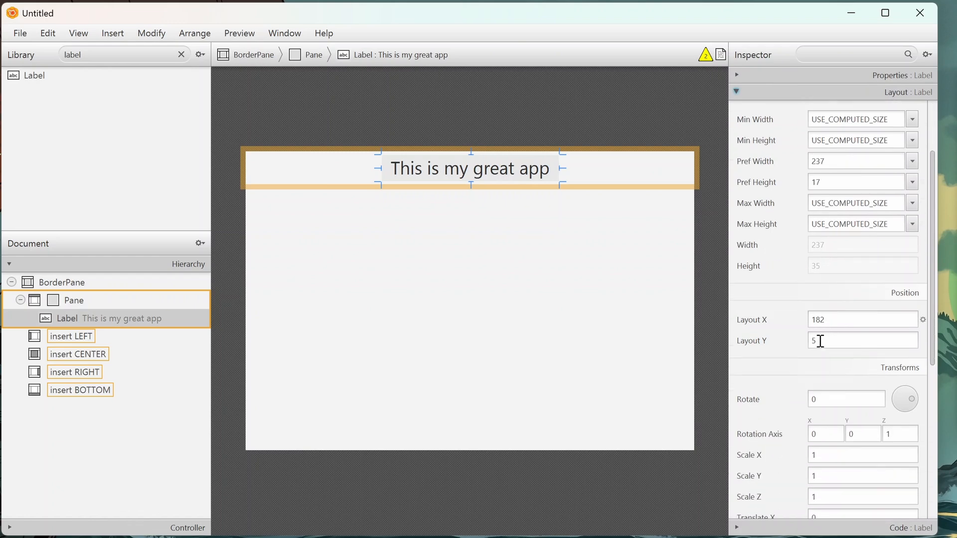
pyautogui.click(819, 341)
pyautogui.click(817, 321)
pyautogui.click(831, 345)
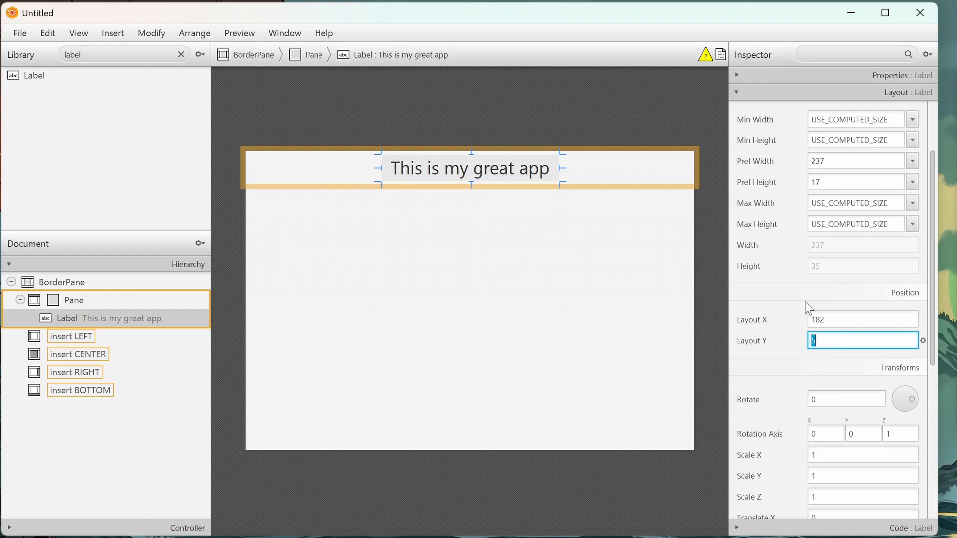
pyautogui.click(522, 114)
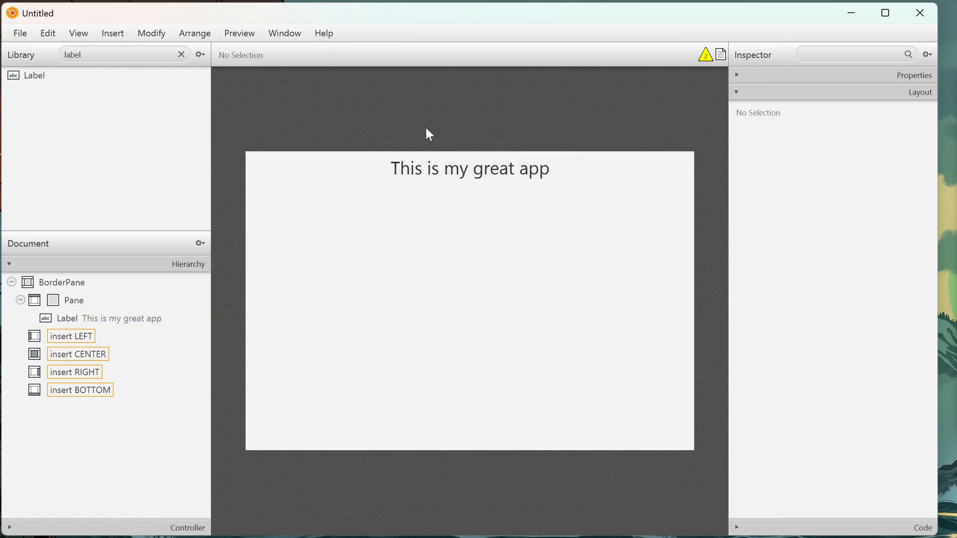
# Insert a VBox into the left region of the BorderPane.
pyautogui.doubleClick(79, 58)
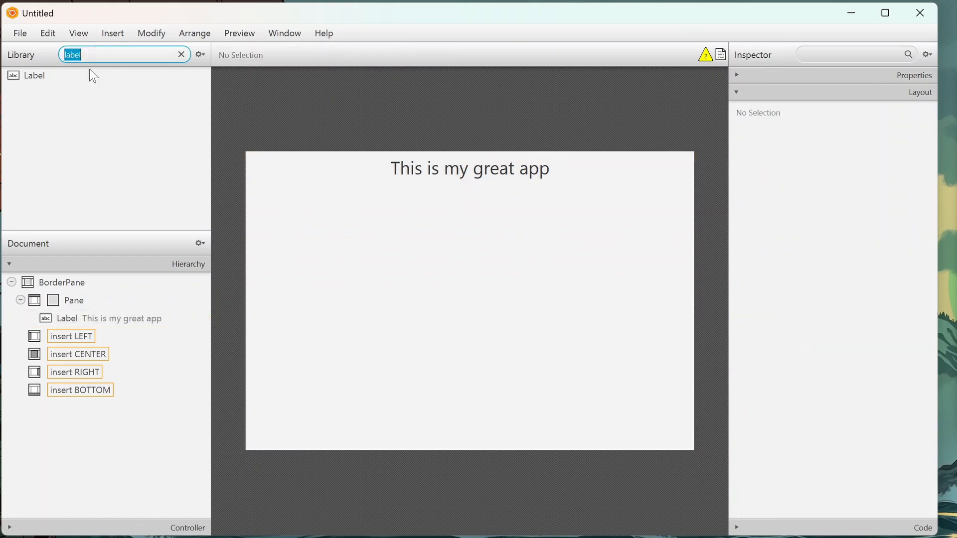
pyautogui.write('vbox')
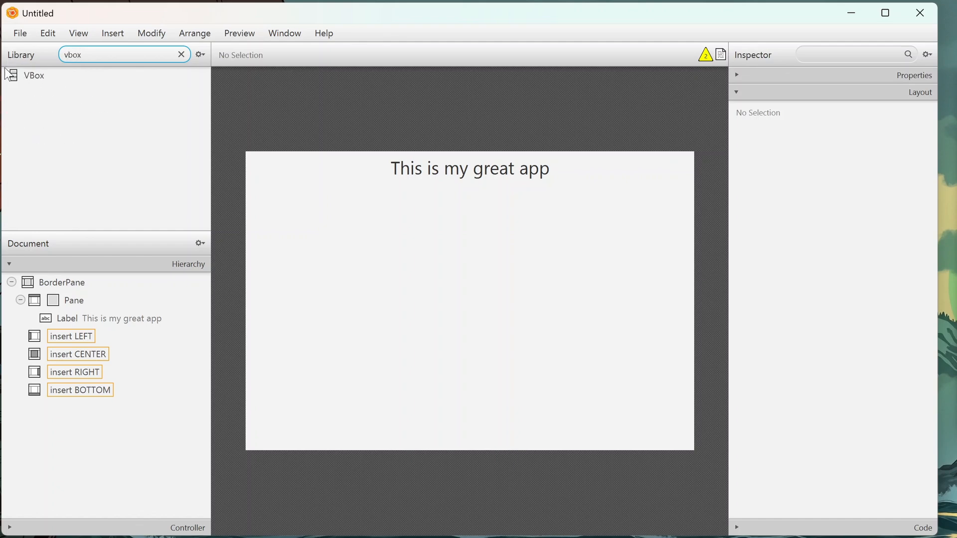
pyautogui.click(31, 80)
pyautogui.moveTo(31, 86); pyautogui.dragTo(289, 304)
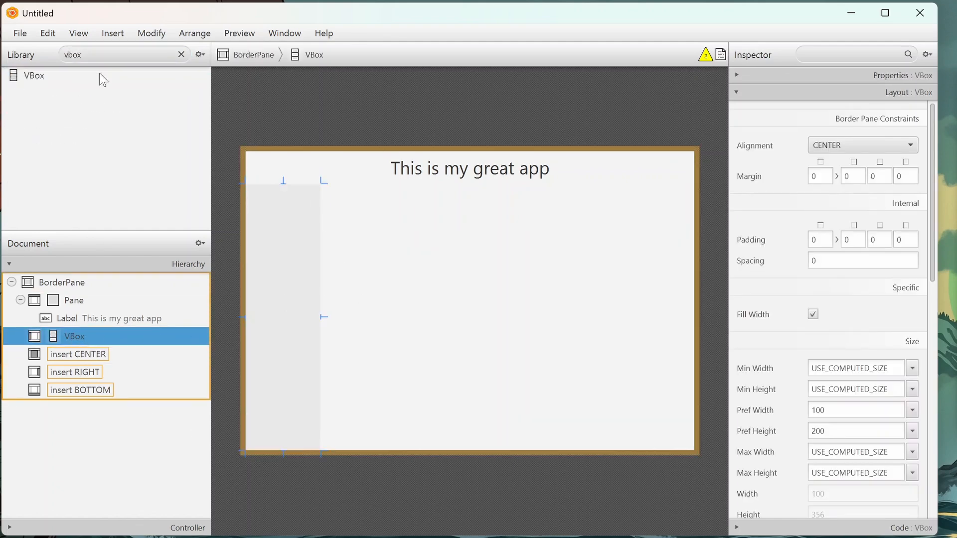
# Add a Button inside the left VBox and widen it to a preferred width of about 101 px.
pyautogui.doubleClick(92, 53)
pyautogui.write('box')
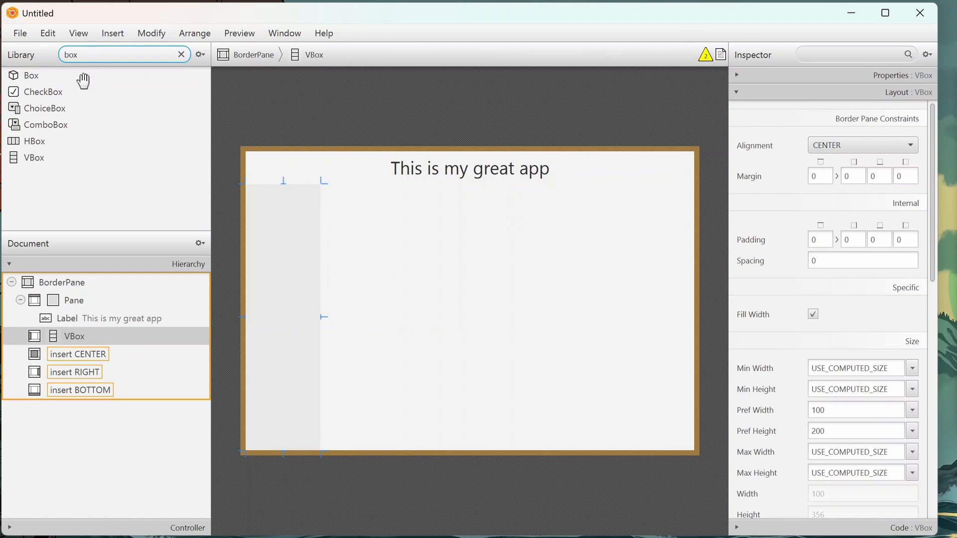
pyautogui.press('BackSpace')
pyautogui.press('BackSpace')
pyautogui.write('utton')
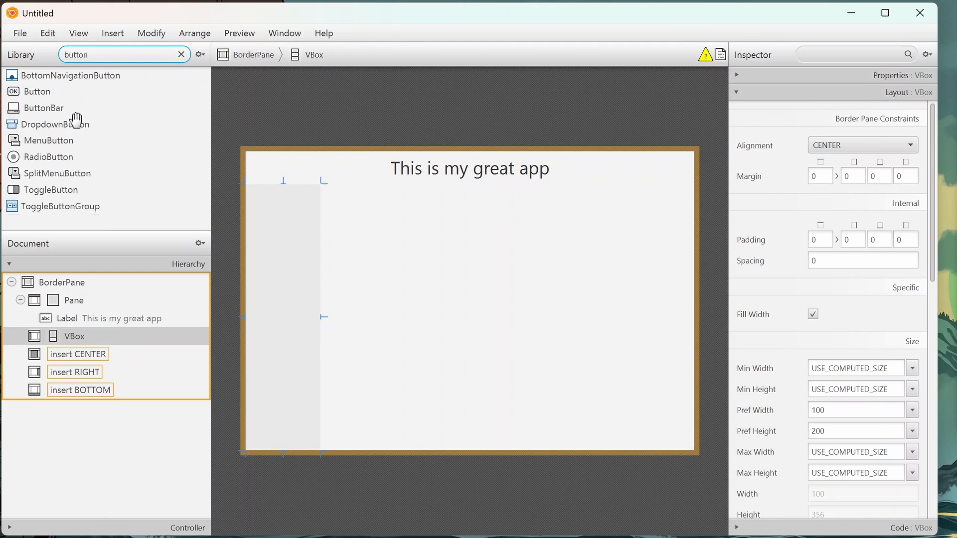
pyautogui.moveTo(56, 94); pyautogui.dragTo(283, 209)
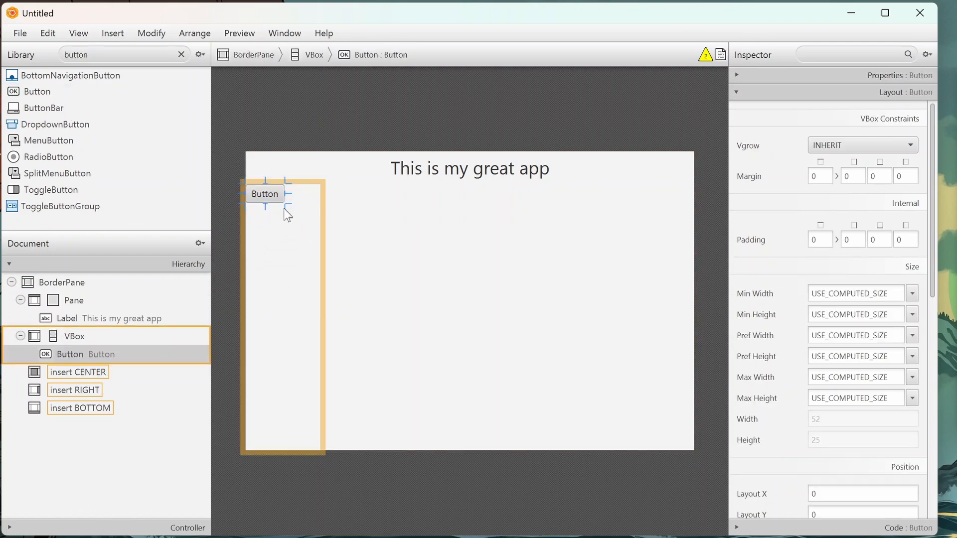
pyautogui.hotkey('ctrl', 'z')
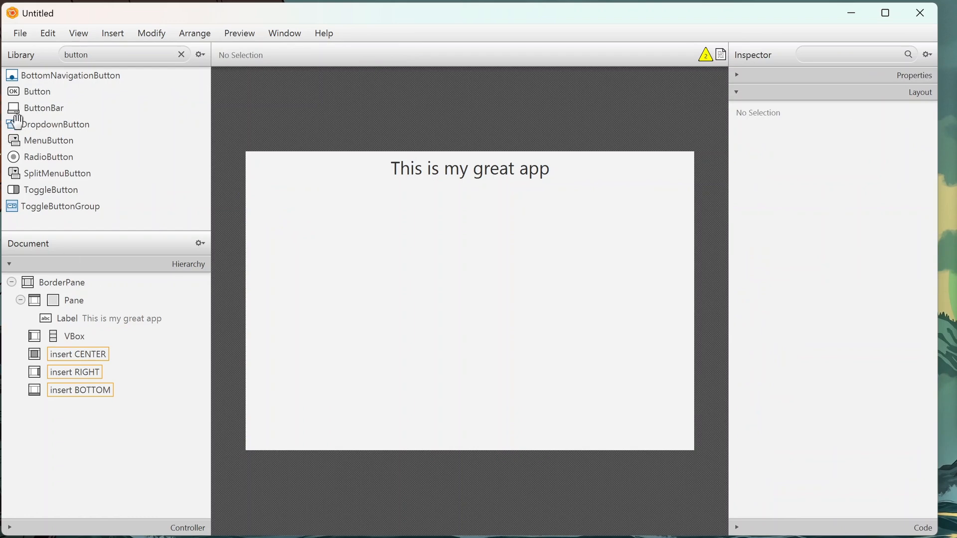
pyautogui.click(35, 94)
pyautogui.moveTo(36, 94); pyautogui.dragTo(100, 339)
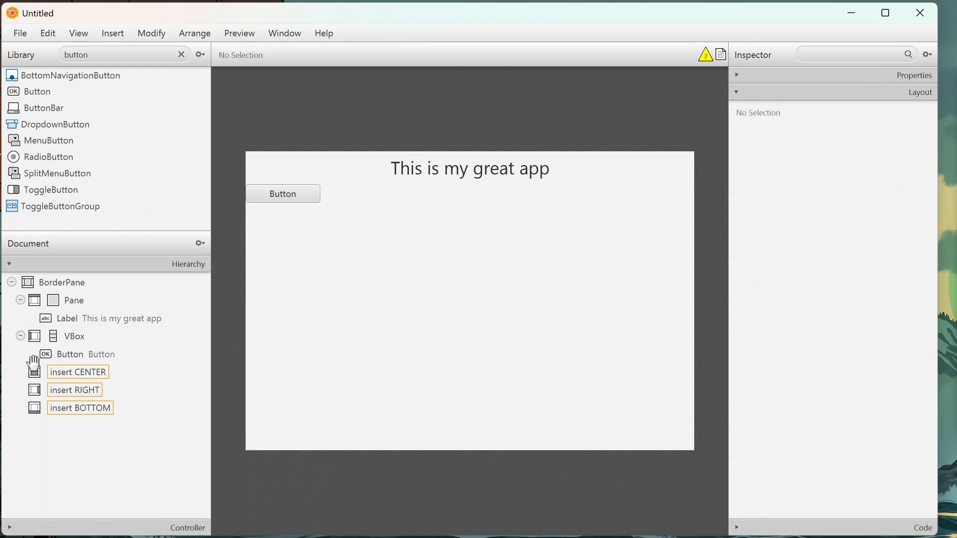
# Duplicate the VBox's button seven times to form a column of eight buttons, and collapse the VBox in the hierarchy.
pyautogui.click(65, 357)
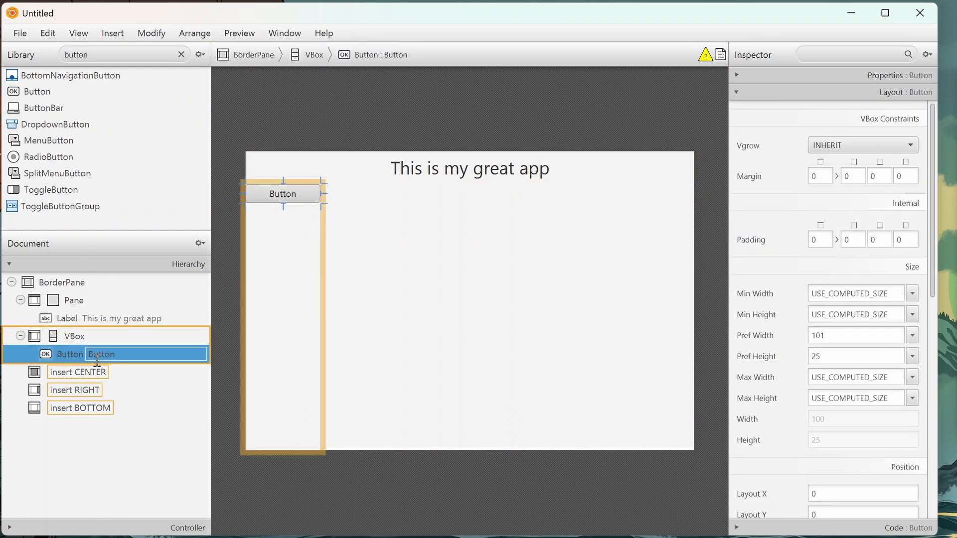
pyautogui.hotkey('ctrl', 'd')
pyautogui.hotkey('ctrl', 'd')
pyautogui.hotkey('ctrl', 'd')
pyautogui.hotkey('ctrl', 'd')
pyautogui.hotkey('ctrl', 'd')
pyautogui.hotkey('ctrl', 'd')
pyautogui.hotkey('ctrl', 'd')
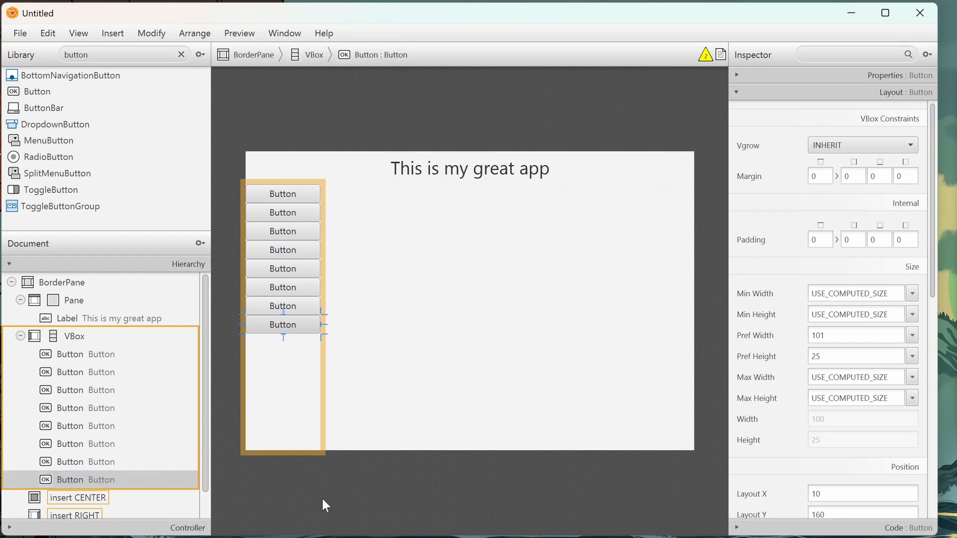
pyautogui.click(322, 497)
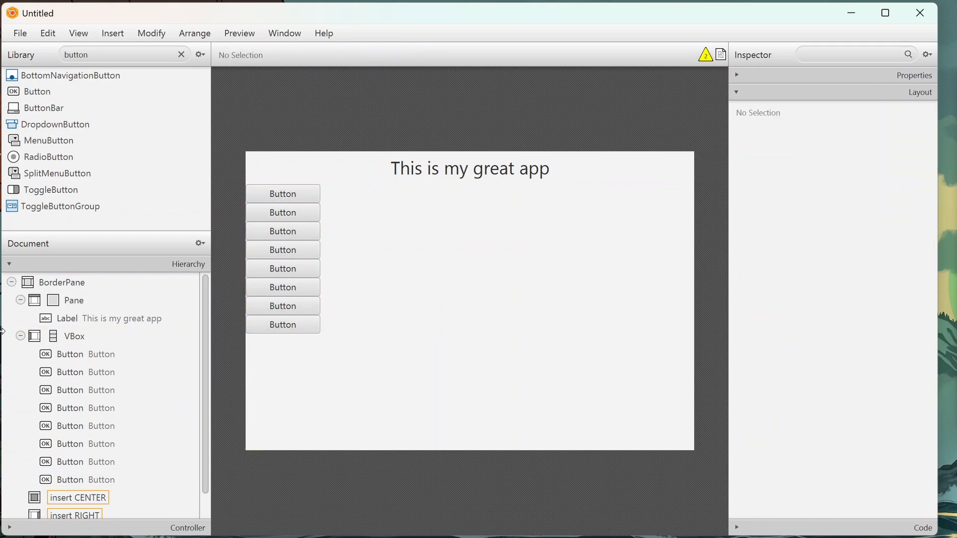
pyautogui.click(20, 336)
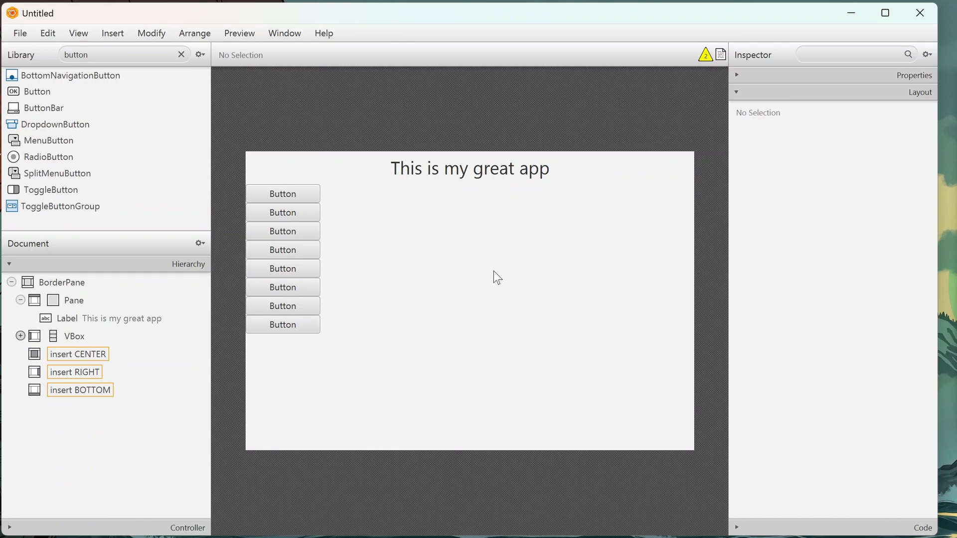
# Insert a GridPane into the center region of the BorderPane.
pyautogui.doubleClick(98, 51)
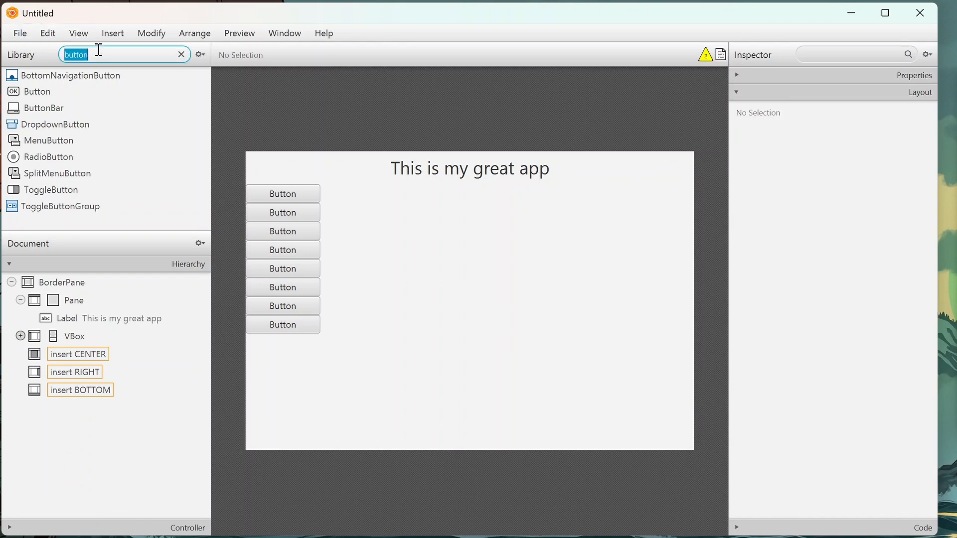
pyautogui.write('pane')
pyautogui.scroll(-5, 79, 149)
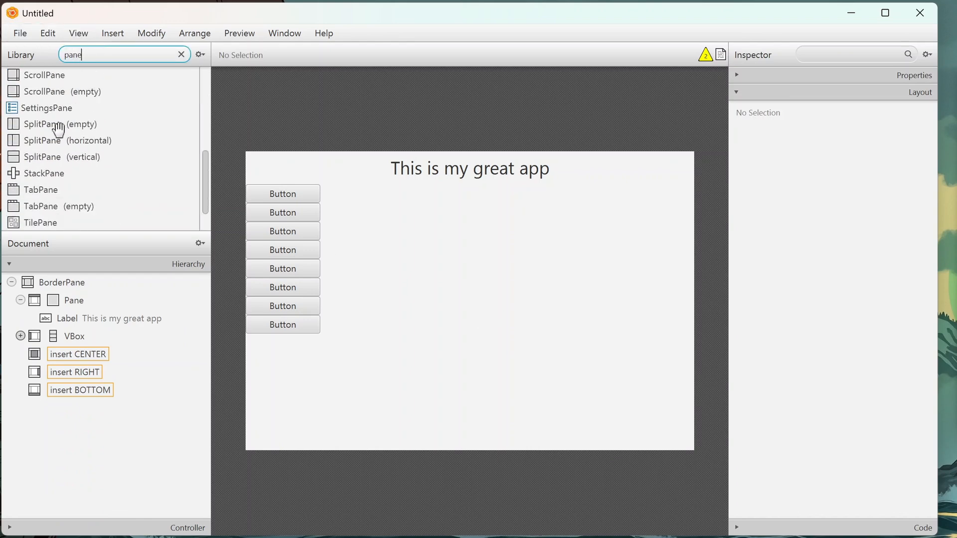
pyautogui.click(57, 146)
pyautogui.scroll(3, 70, 164)
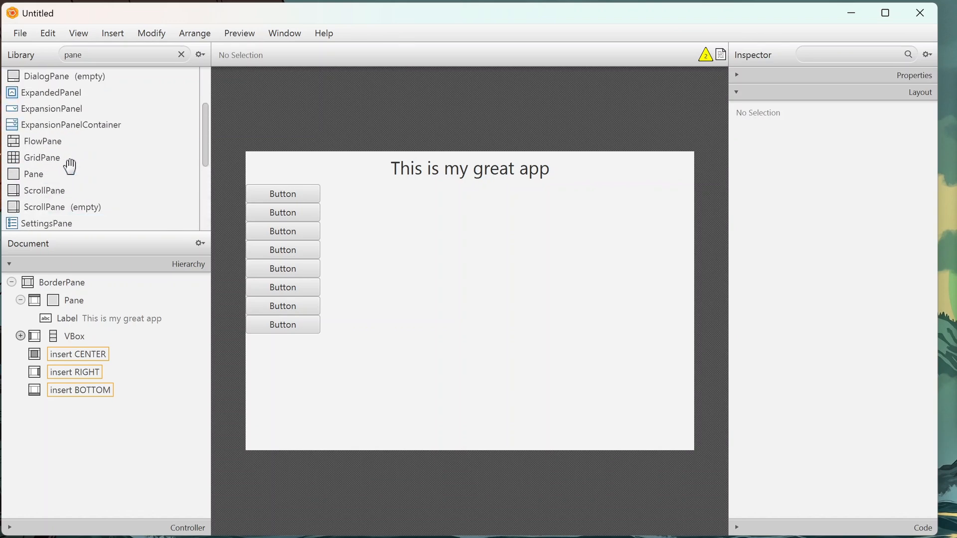
pyautogui.moveTo(77, 210); pyautogui.dragTo(106, 360)
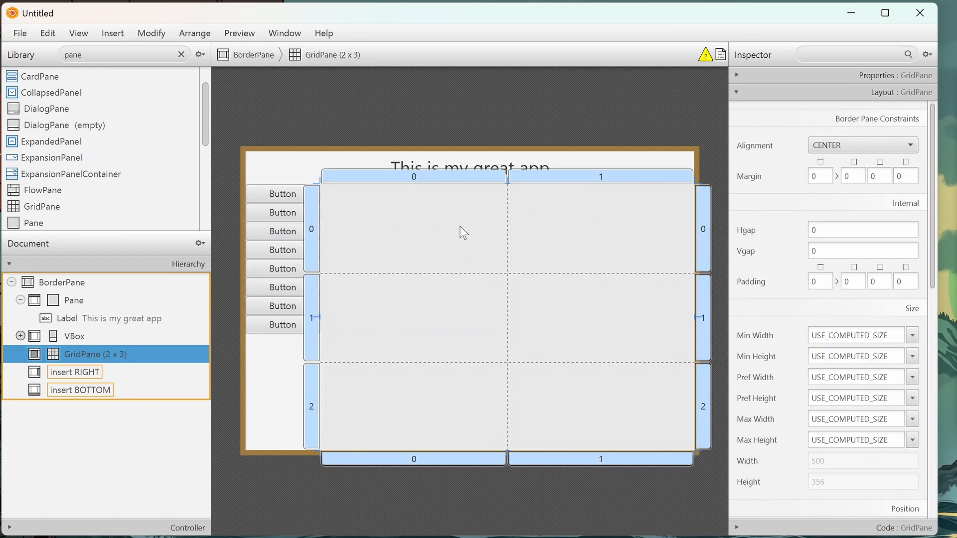
# Add six more rows to the center GridPane so it is 2 columns by 9 rows.
pyautogui.rightClick(86, 354)
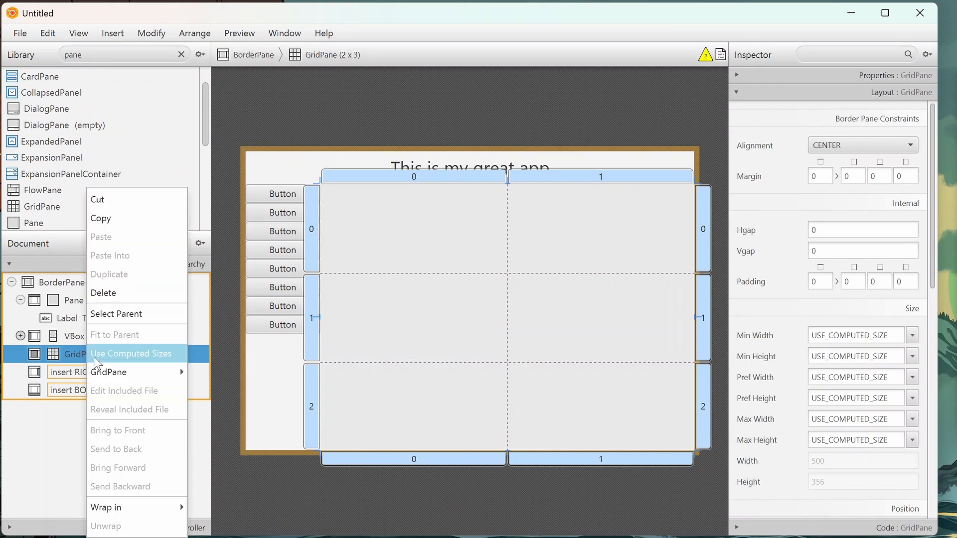
pyautogui.moveTo(144, 381)
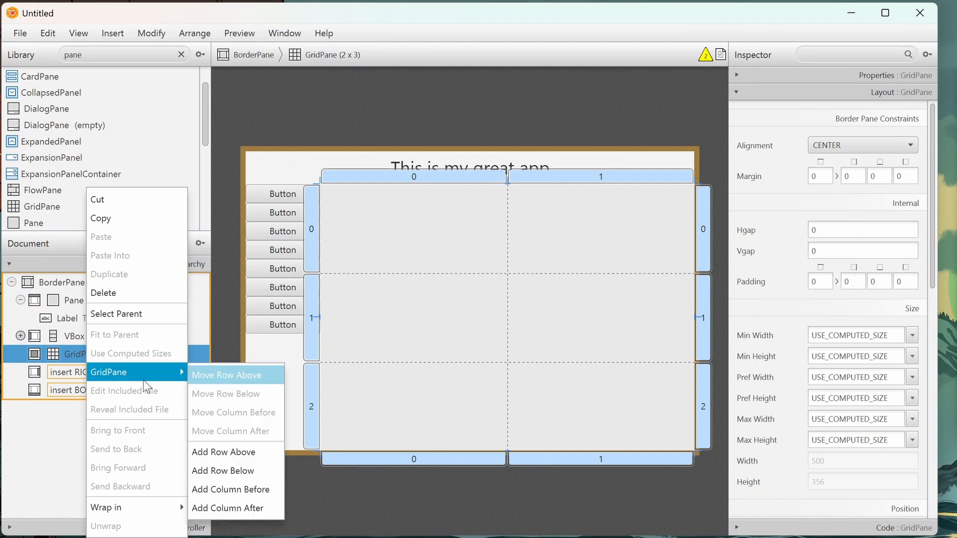
pyautogui.click(251, 471)
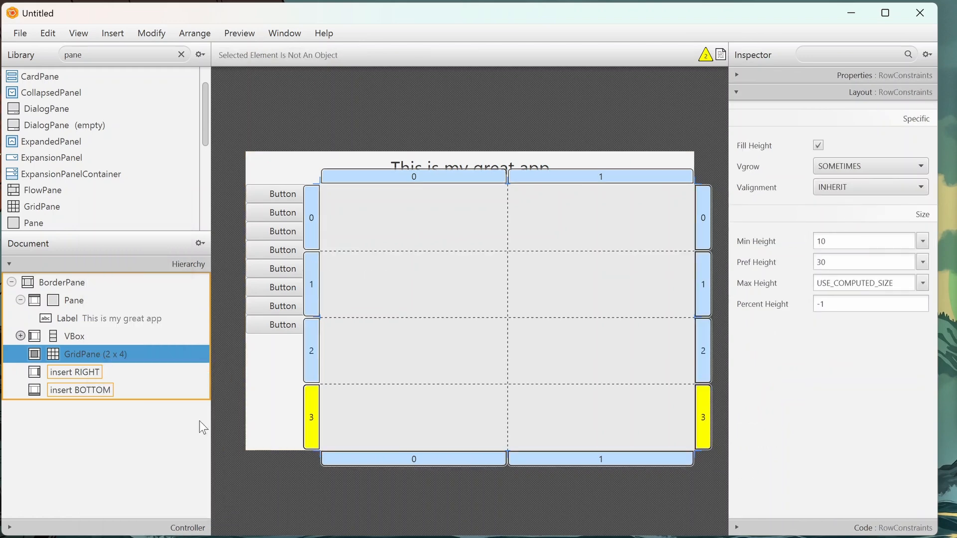
pyautogui.rightClick(93, 357)
pyautogui.click(169, 473)
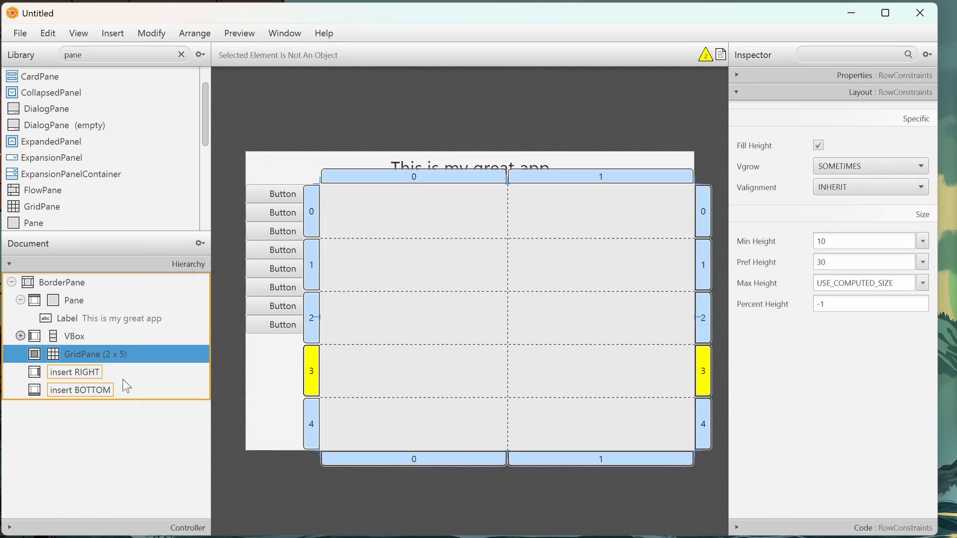
pyautogui.rightClick(114, 357)
pyautogui.click(160, 467)
pyautogui.rightClick(94, 358)
pyautogui.click(151, 466)
pyautogui.rightClick(96, 357)
pyautogui.click(154, 466)
pyautogui.rightClick(104, 358)
pyautogui.click(165, 466)
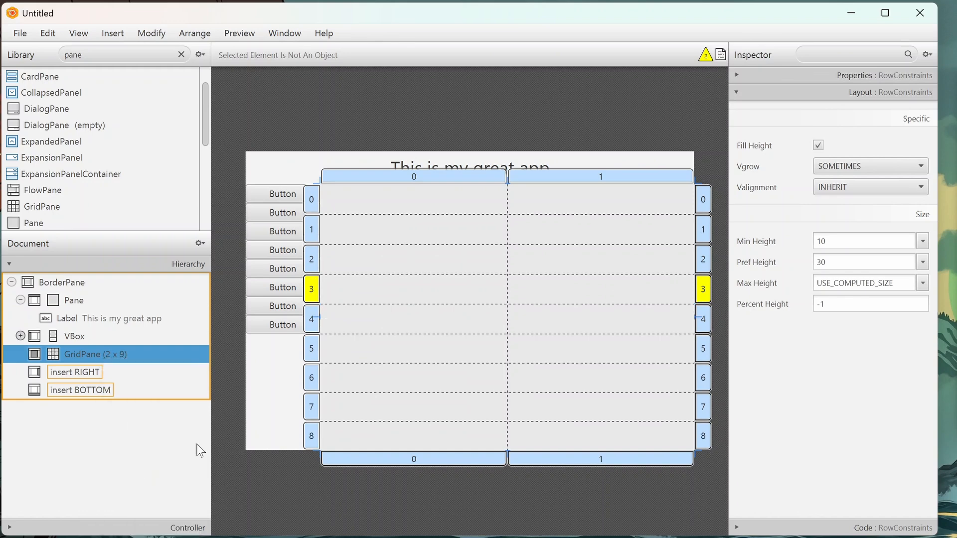
pyautogui.click(407, 511)
pyautogui.click(118, 354)
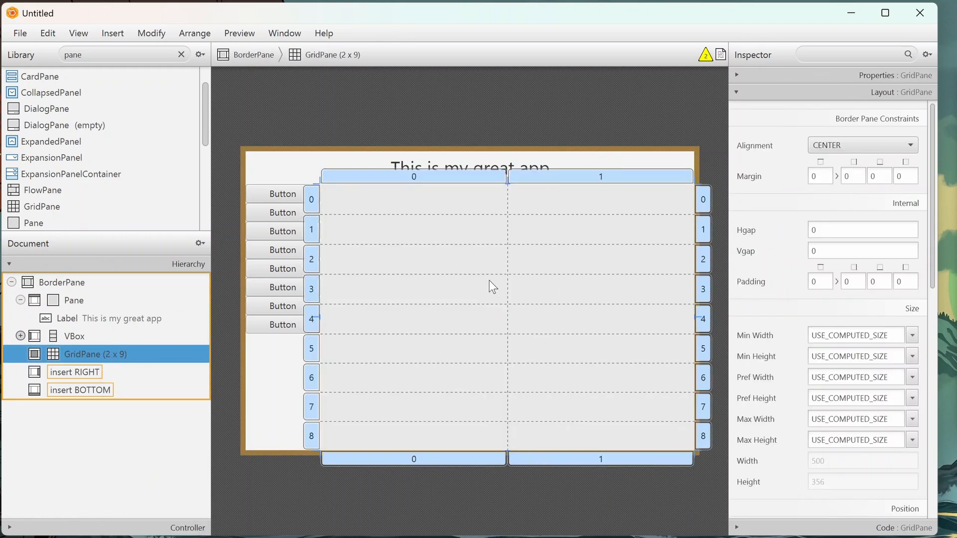
# Place three Labels in column 0 of the GridPane, in rows 0, 1 and 2.
pyautogui.doubleClick(103, 52)
pyautogui.write('label')
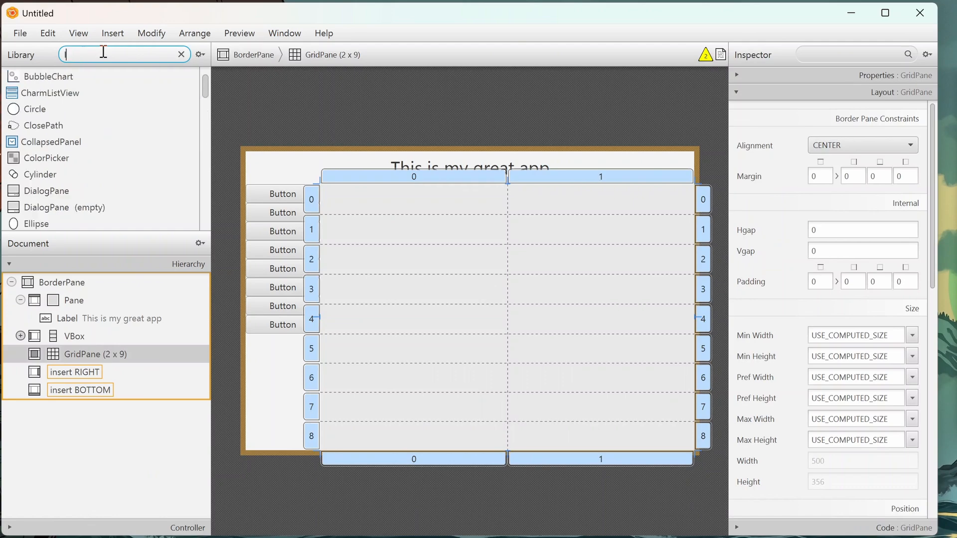
pyautogui.moveTo(37, 75); pyautogui.dragTo(333, 200)
pyautogui.moveTo(38, 76); pyautogui.dragTo(333, 259)
# Set the texts of the three GridPane labels to "Input text", "More input" and "Please choose?" in row order.
pyautogui.doubleClick(329, 200)
pyautogui.write('Input text')
pyautogui.press('Return')
pyautogui.doubleClick(333, 229)
pyautogui.write('More input')
pyautogui.press('Return')
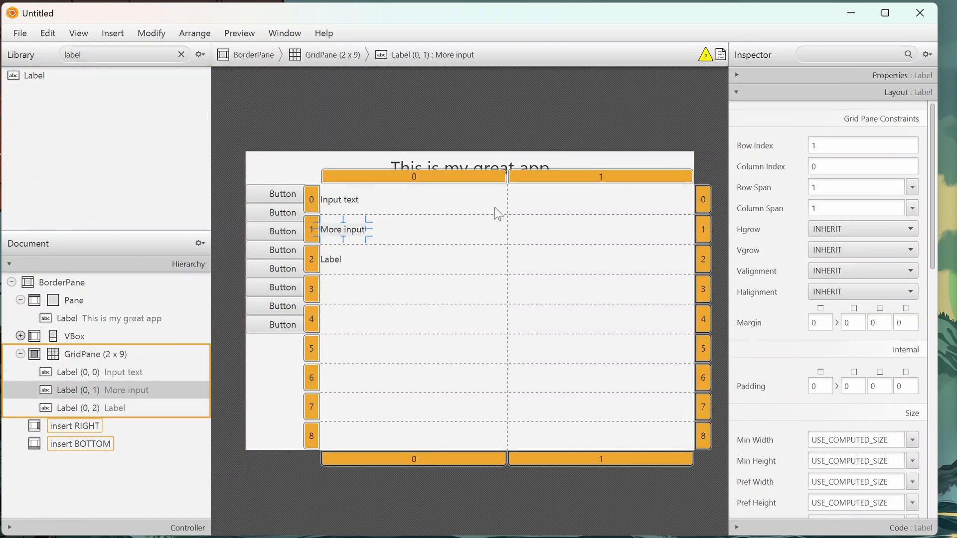
pyautogui.doubleClick(106, 54)
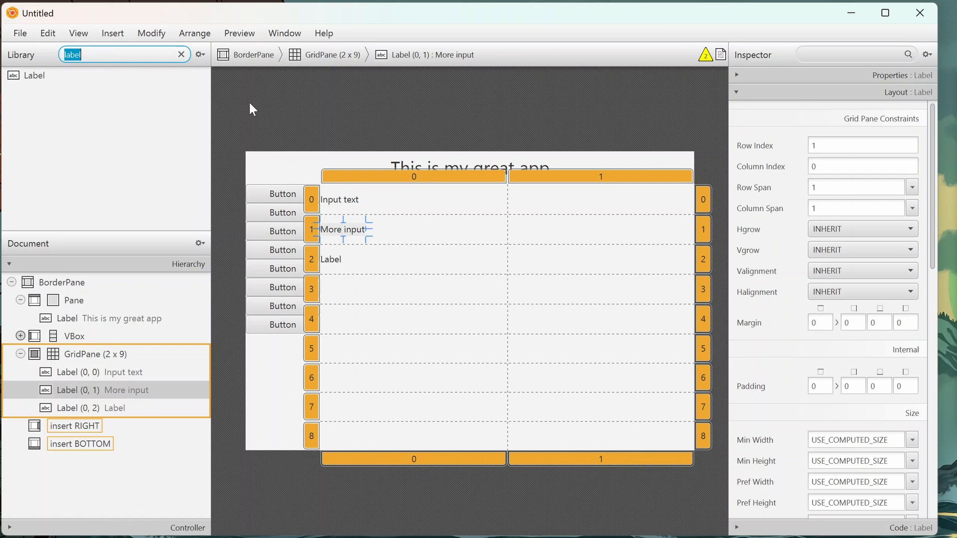
pyautogui.doubleClick(330, 261)
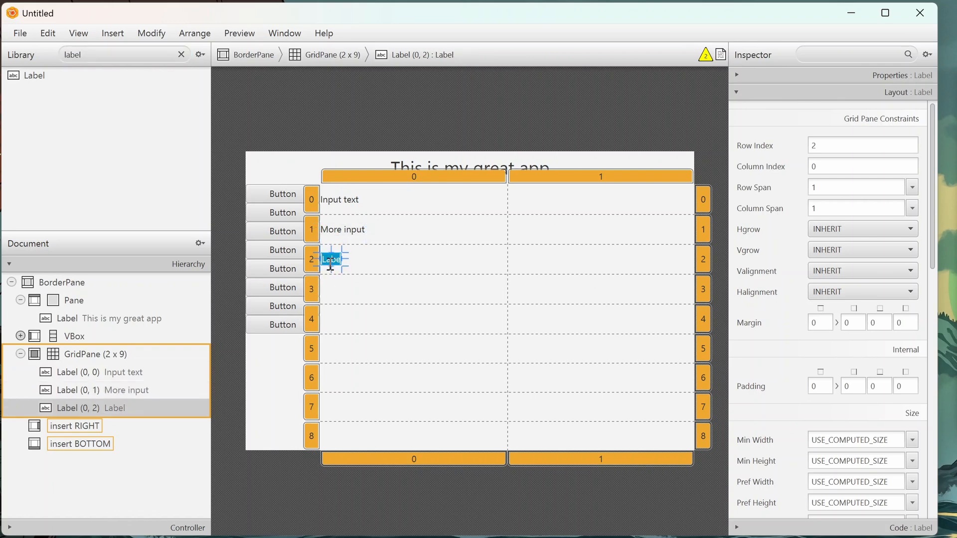
pyautogui.write('Plea')
pyautogui.press('Return')
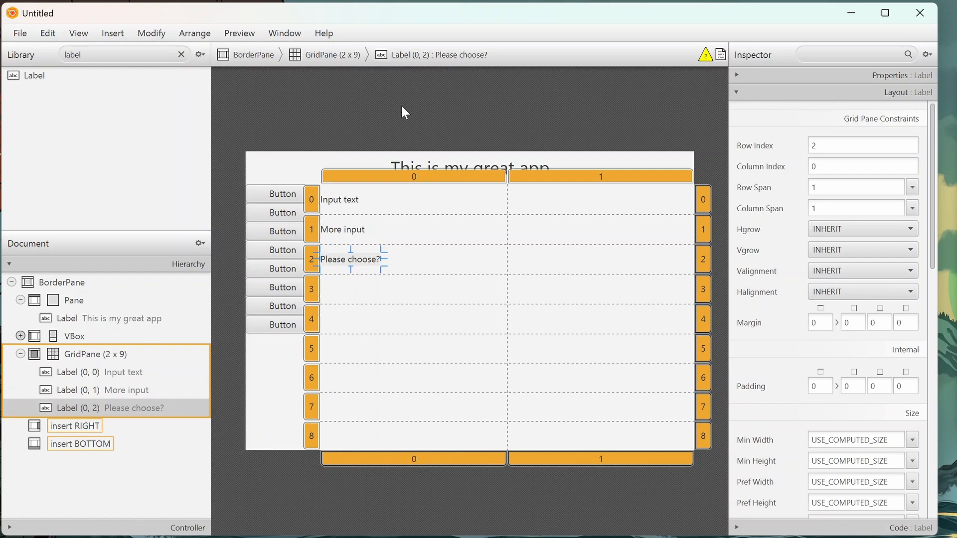
pyautogui.click(352, 96)
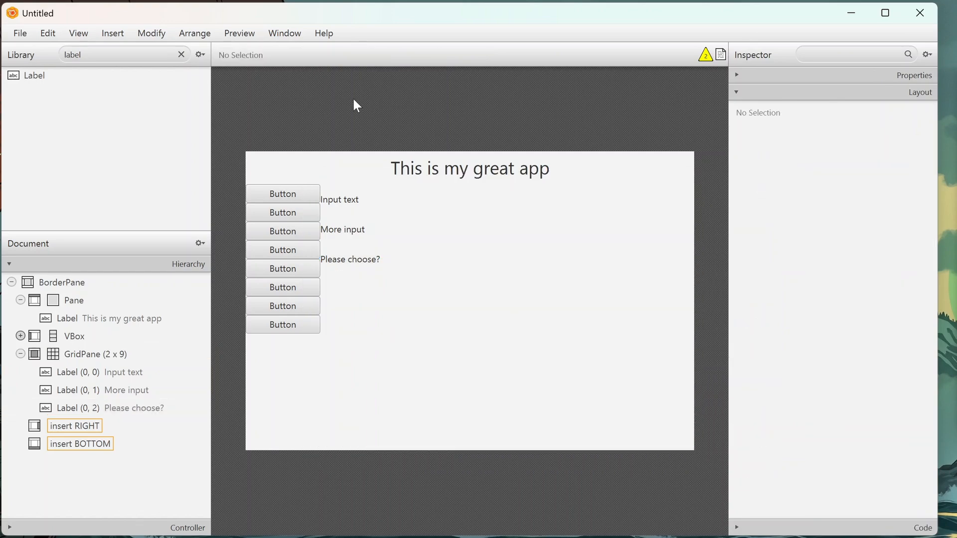
# Place a TextField in column 1 of the GridPane beside each of the "Input text" and "More input" labels.
pyautogui.click(81, 354)
pyautogui.click(134, 51)
pyautogui.write('textfie')
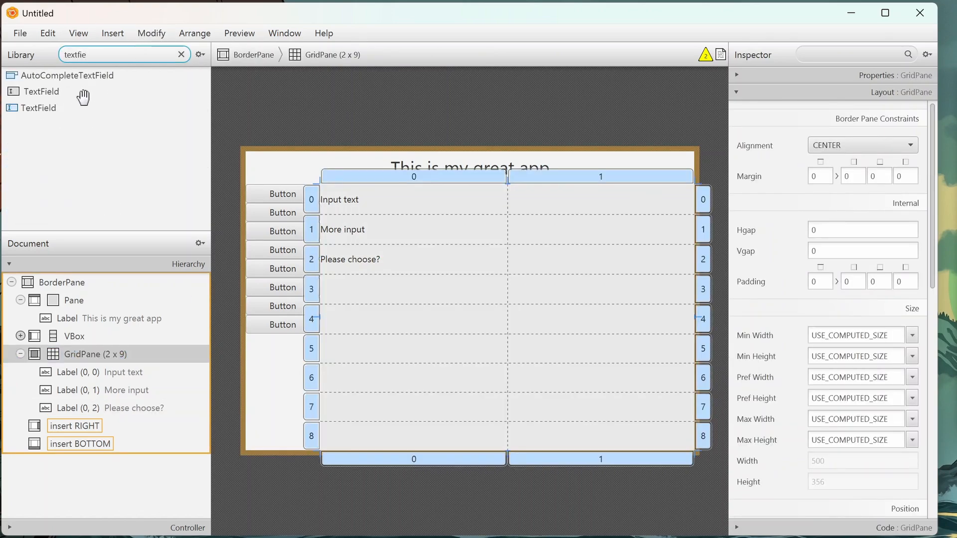
pyautogui.moveTo(81, 95); pyautogui.dragTo(572, 198)
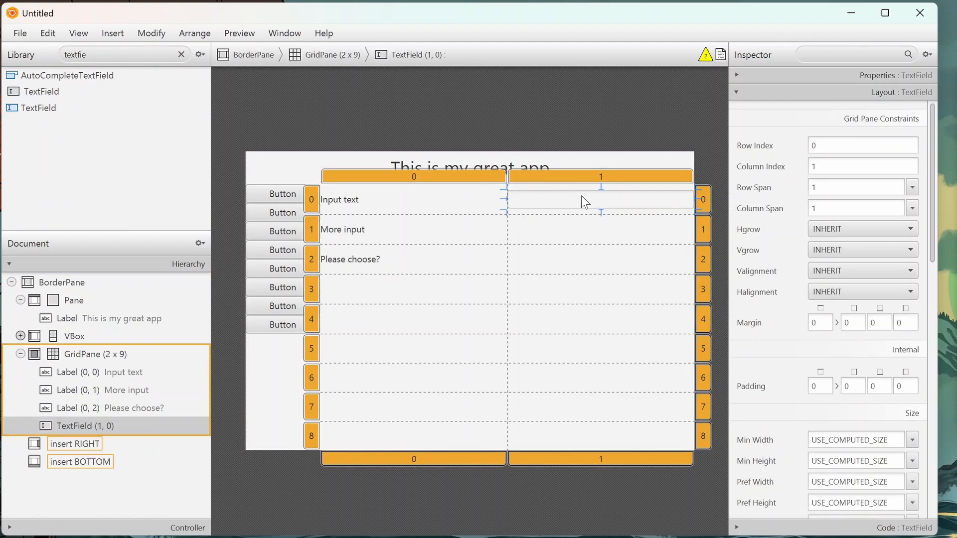
pyautogui.moveTo(30, 93); pyautogui.dragTo(573, 231)
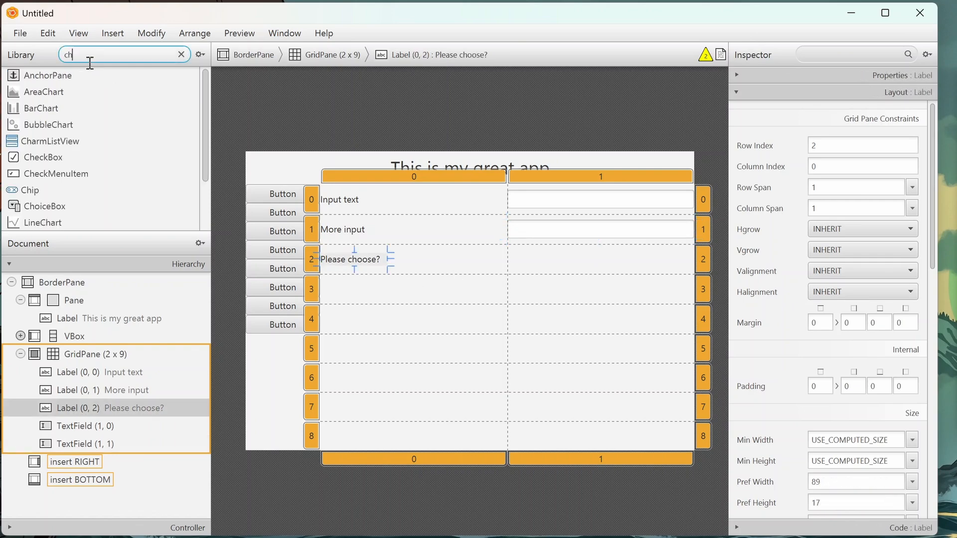
# Place a CheckBox in column 1, row 2 of the GridPane, beside the "Please choose?" label.
pyautogui.write('eck')
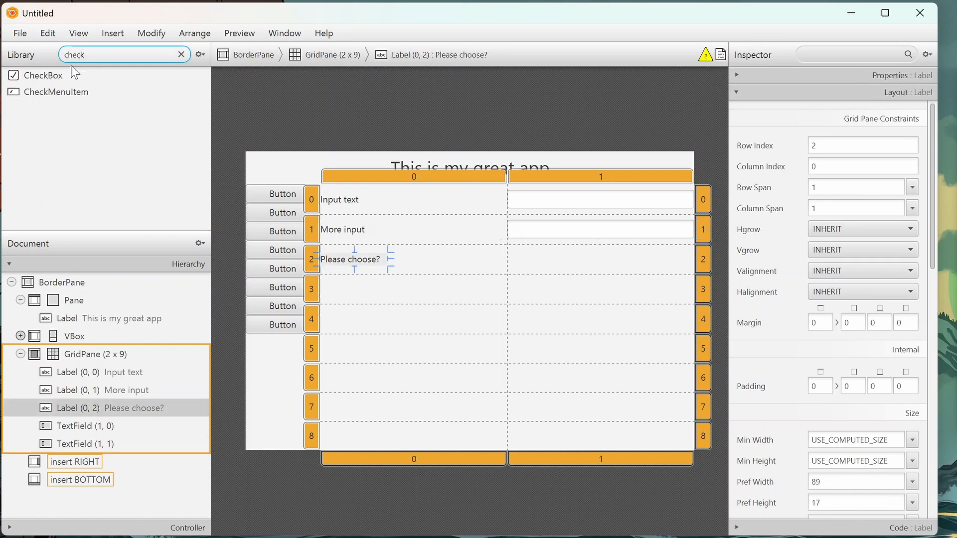
pyautogui.moveTo(43, 75); pyautogui.dragTo(560, 256)
pyautogui.click(402, 298)
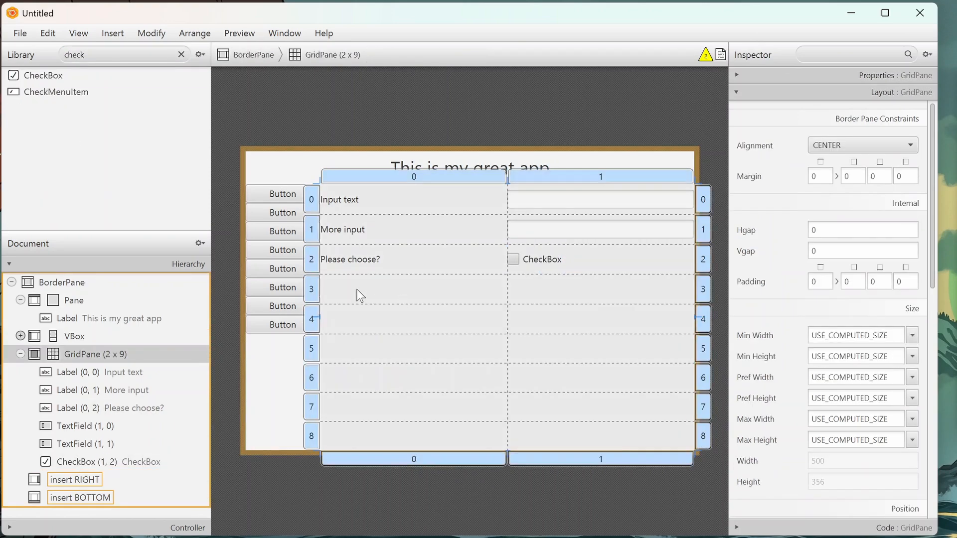
# Add a Label in column 0, row 3 of the GridPane with the text "Even more choosing if you please, mister sir, thank you".
pyautogui.doubleClick(100, 55)
pyautogui.write('label')
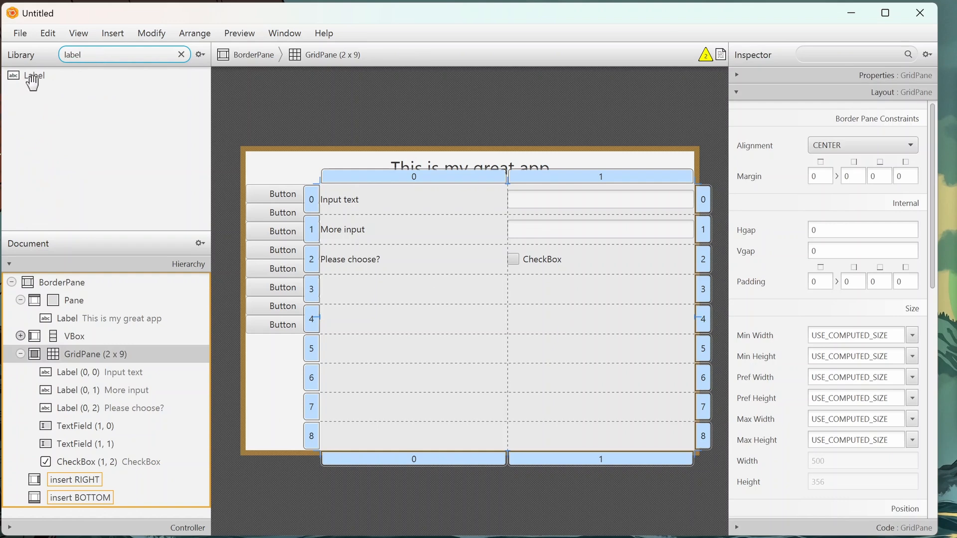
pyautogui.moveTo(32, 79); pyautogui.dragTo(360, 290)
pyautogui.doubleClick(340, 290)
pyautogui.write('more choos')
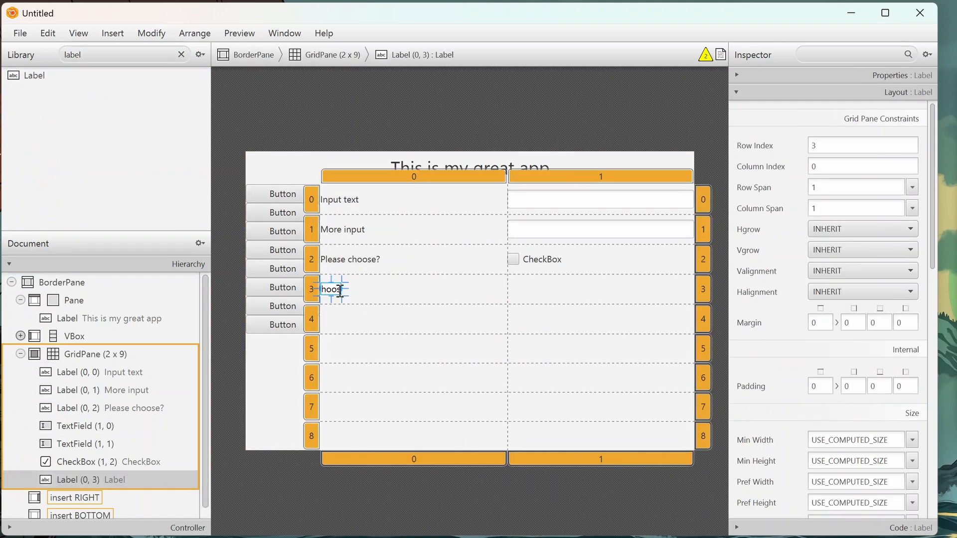
pyautogui.write('e enter sir, thank you')
pyautogui.press('Return')
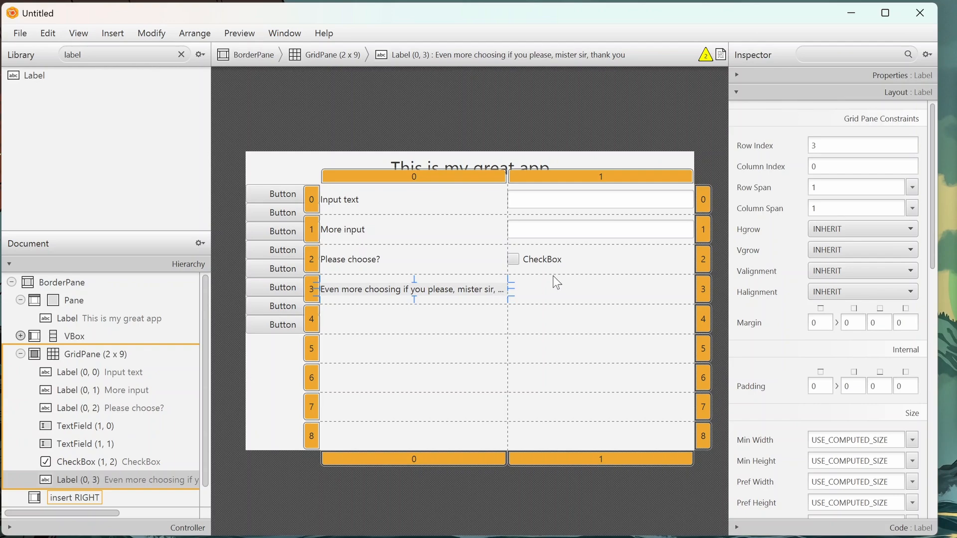
# Place a ComboBox in column 1, row 3 of the GridPane, beside the "Even more choosing" label.
pyautogui.click(299, 127)
pyautogui.doubleClick(111, 50)
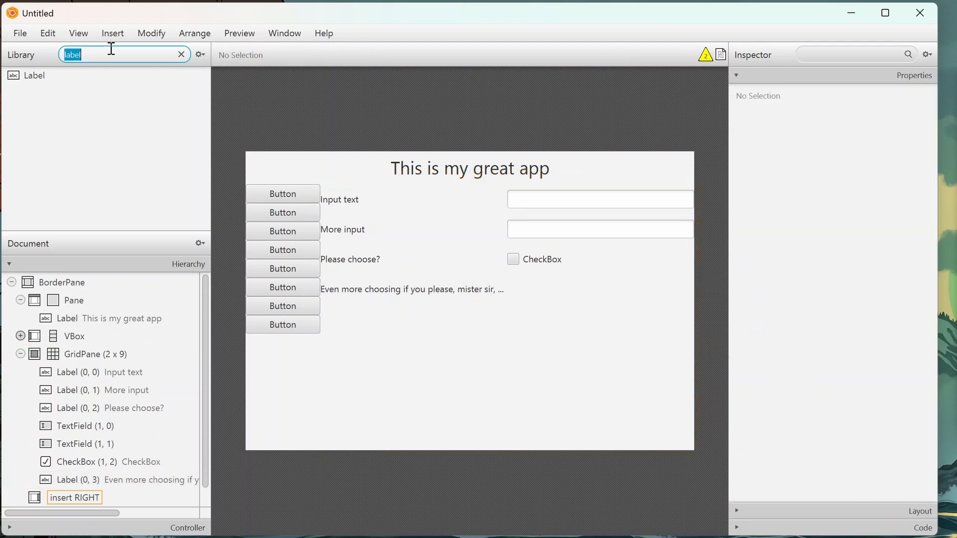
pyautogui.write('com')
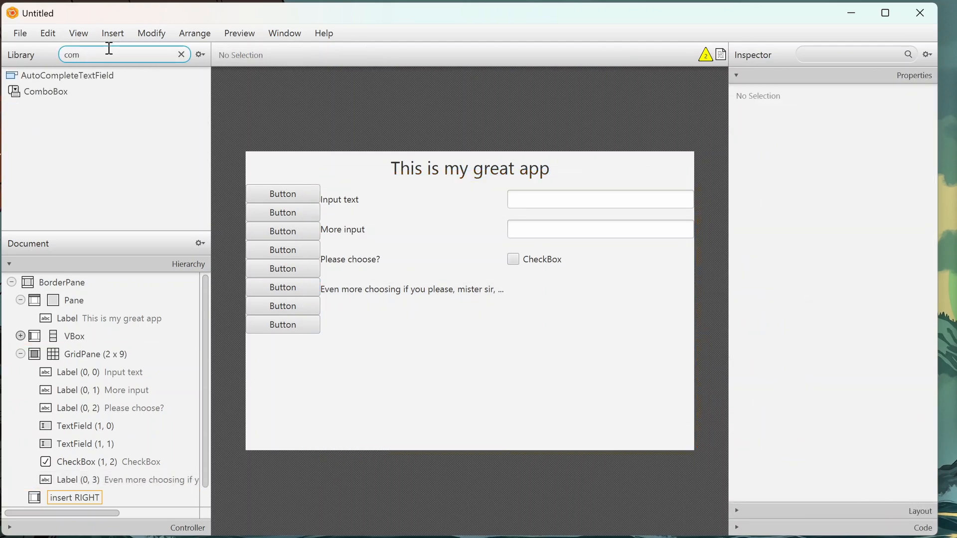
pyautogui.moveTo(47, 95); pyautogui.dragTo(605, 294)
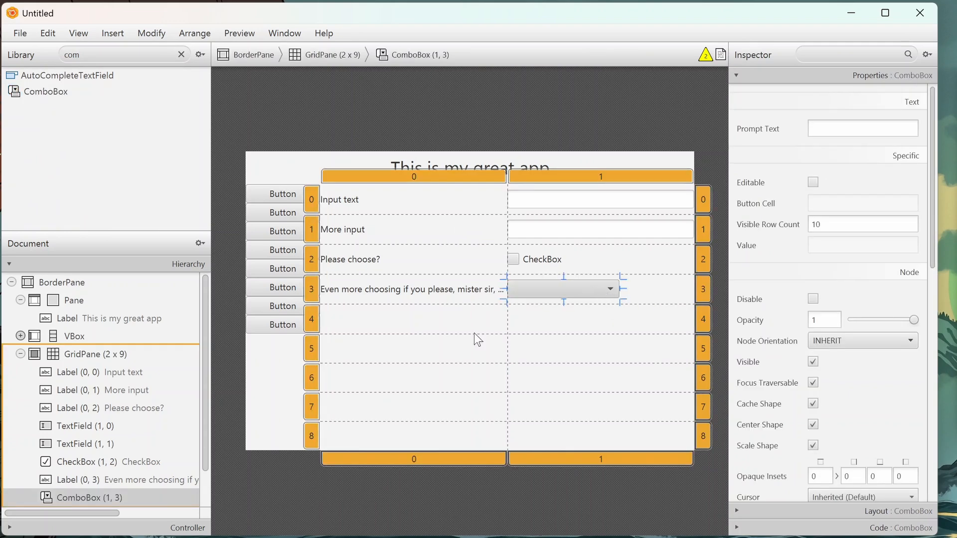
# Look through the ComboBox's context commands and inspector sections, and clear the library search.
pyautogui.scroll(-2, 135, 390)
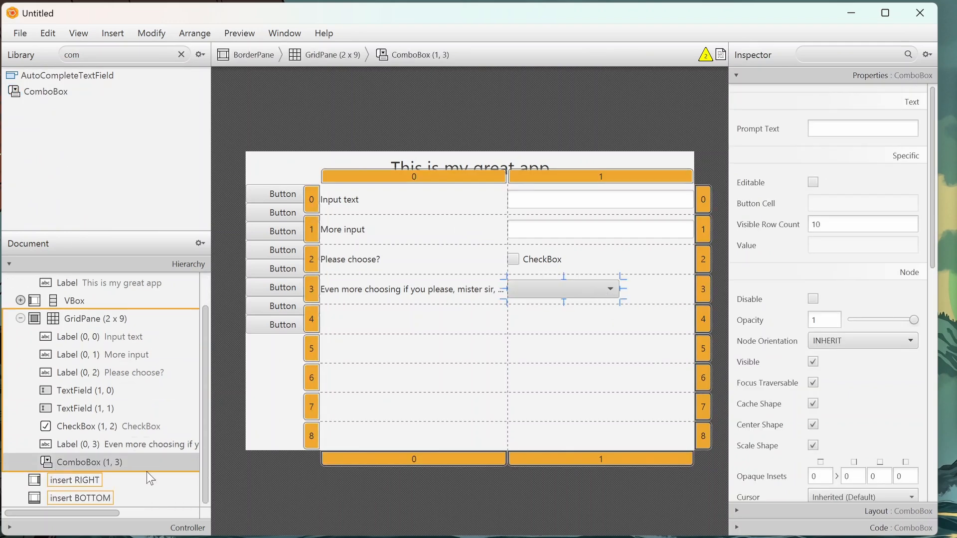
pyautogui.rightClick(93, 462)
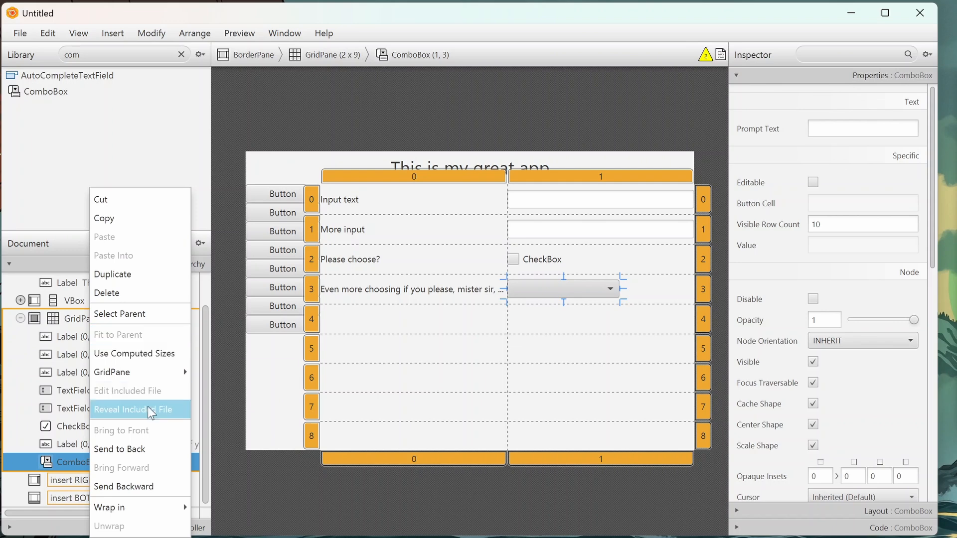
pyautogui.click(90, 462)
pyautogui.click(99, 55)
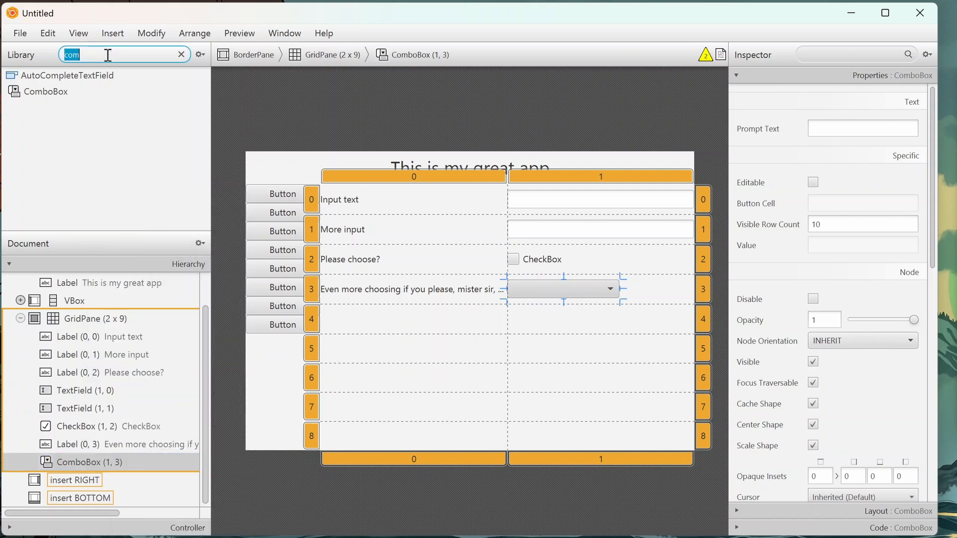
pyautogui.click(181, 54)
pyautogui.click(106, 464)
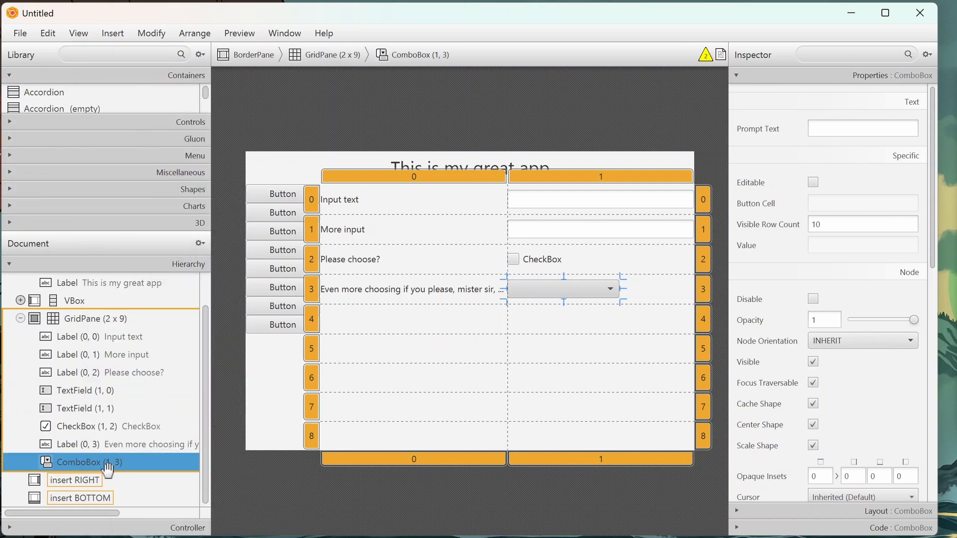
pyautogui.click(755, 105)
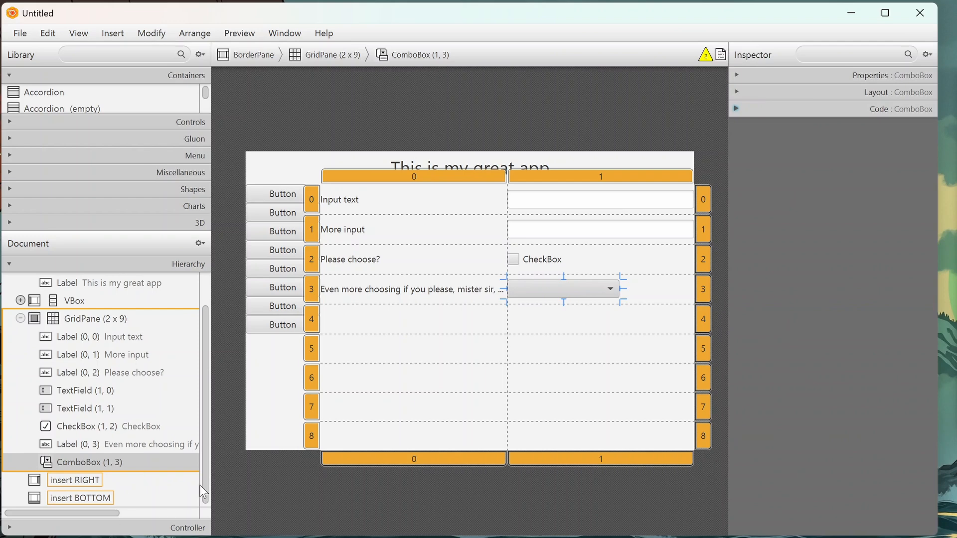
pyautogui.moveTo(112, 512); pyautogui.dragTo(89, 521)
pyautogui.click(349, 522)
# Widen the ComboBox in row 3 to fill the full width of GridPane column 1.
pyautogui.click(612, 289)
pyautogui.moveTo(622, 290); pyautogui.dragTo(694, 291)
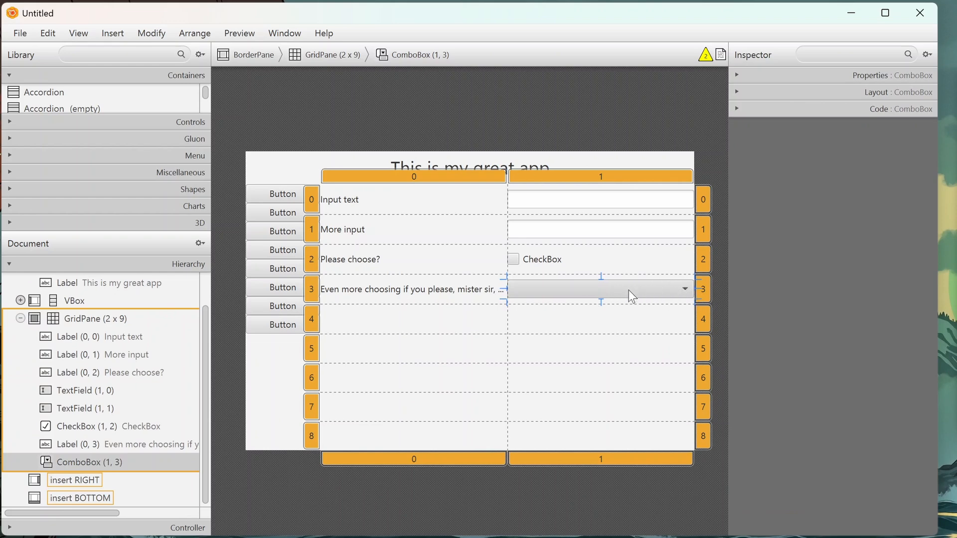
pyautogui.click(485, 118)
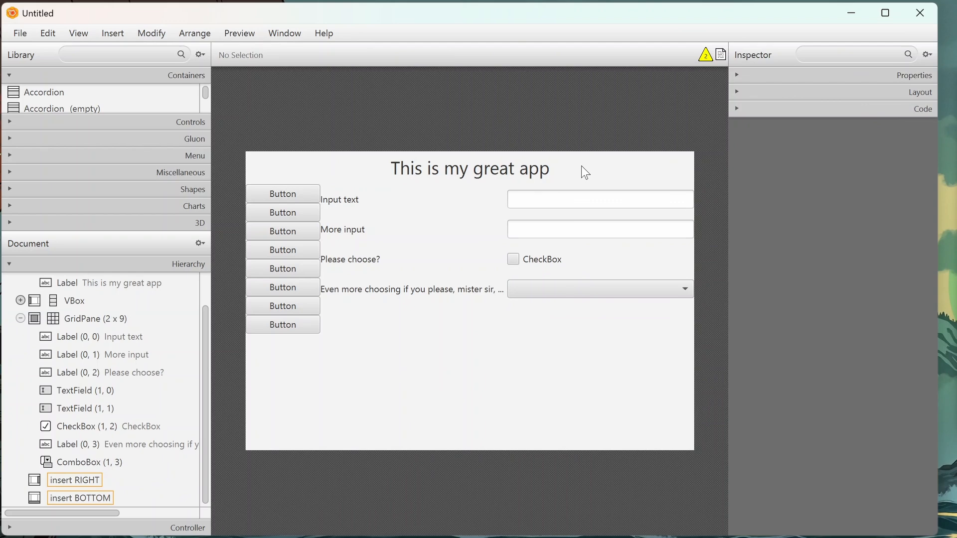
# Preview the interface in its own window and test one of the side buttons and the CheckBox.
pyautogui.click(225, 33)
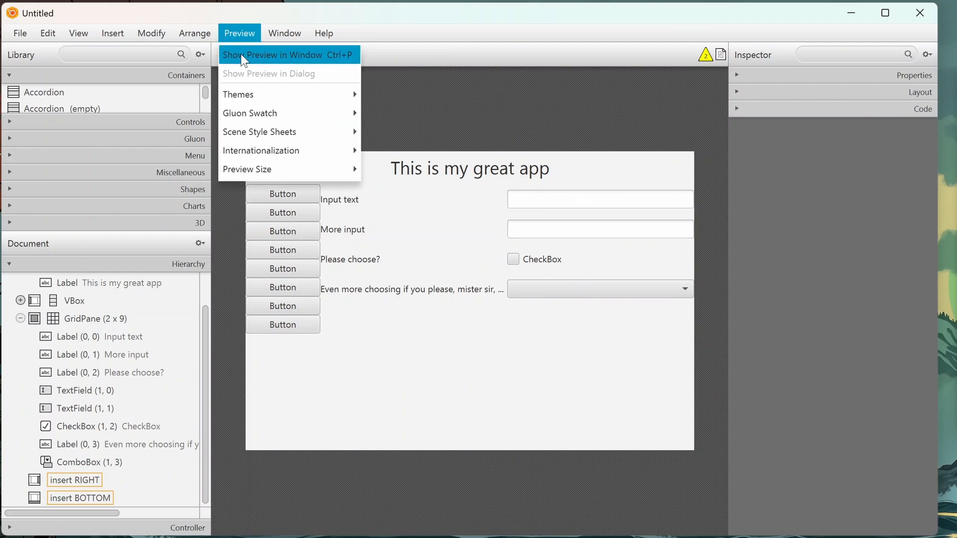
pyautogui.click(252, 60)
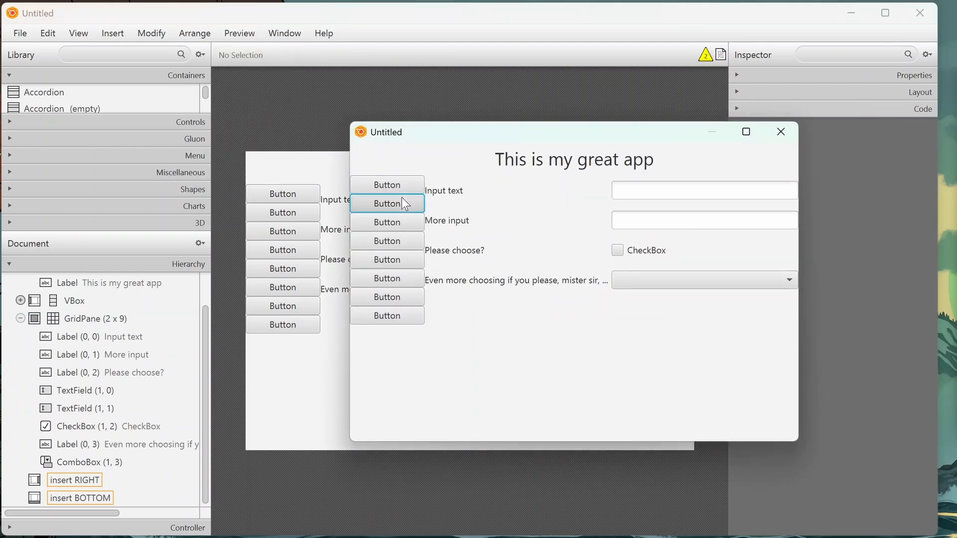
pyautogui.click(394, 314)
pyautogui.click(617, 250)
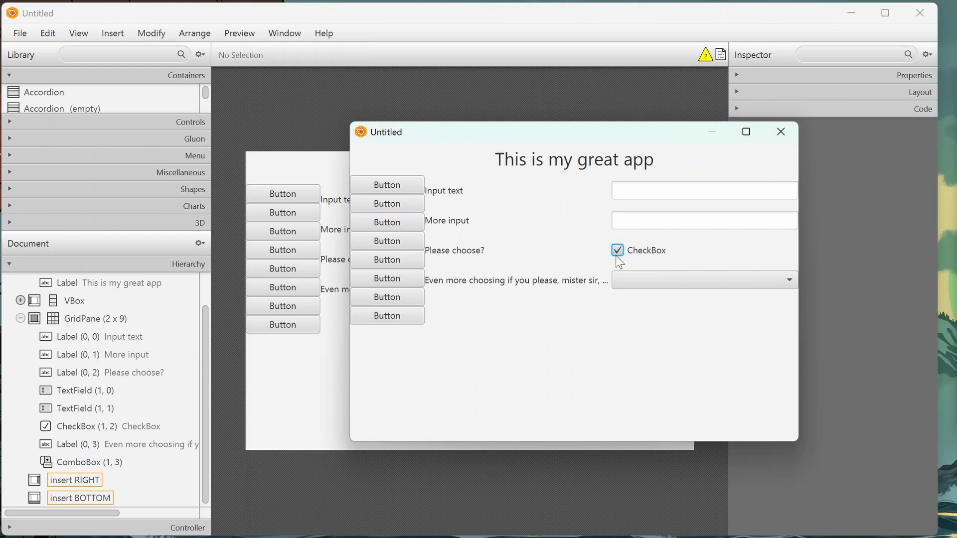
# Enter "hello there" in the preview's "Input text" field, try the ComboBox, and close the preview.
pyautogui.click(640, 193)
pyautogui.write('hello')
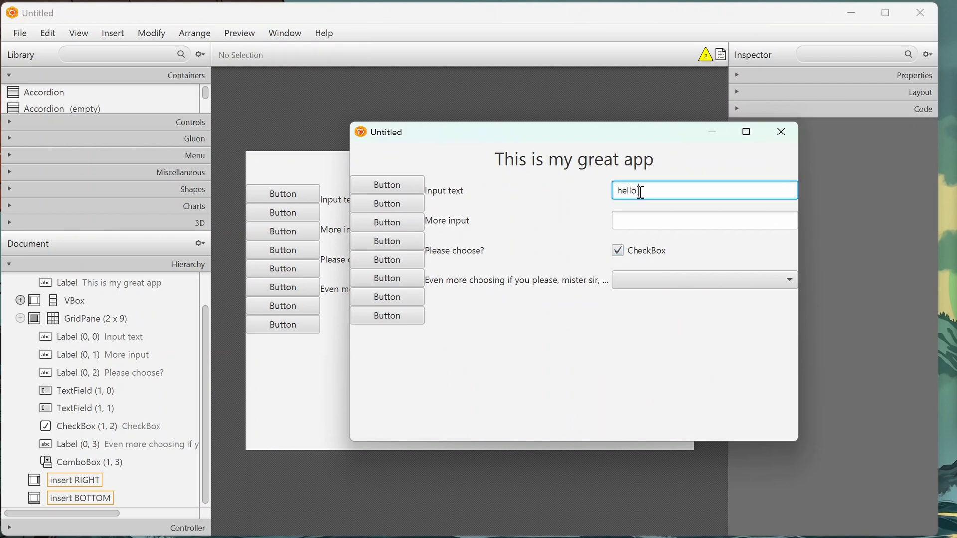
pyautogui.write(' there')
pyautogui.click(769, 278)
pyautogui.click(754, 283)
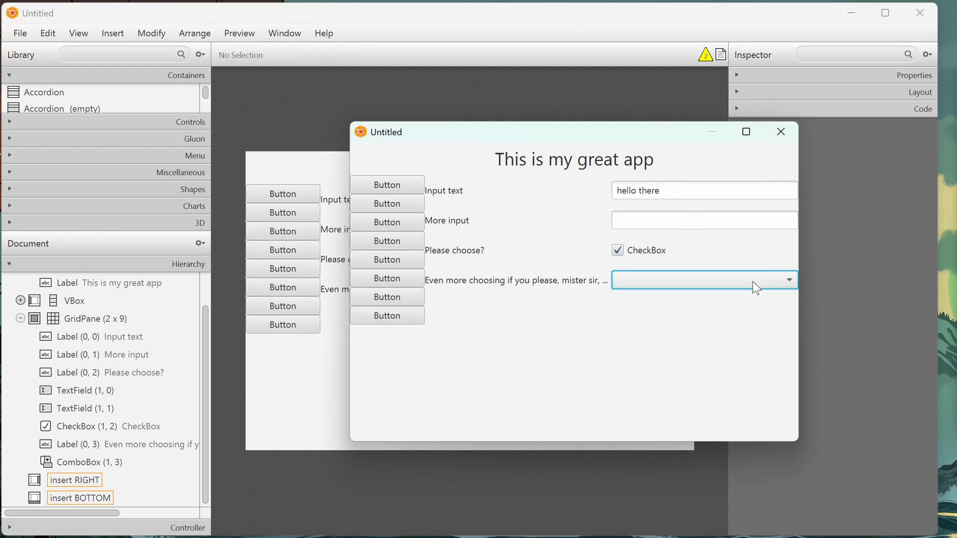
pyautogui.click(756, 288)
pyautogui.click(657, 302)
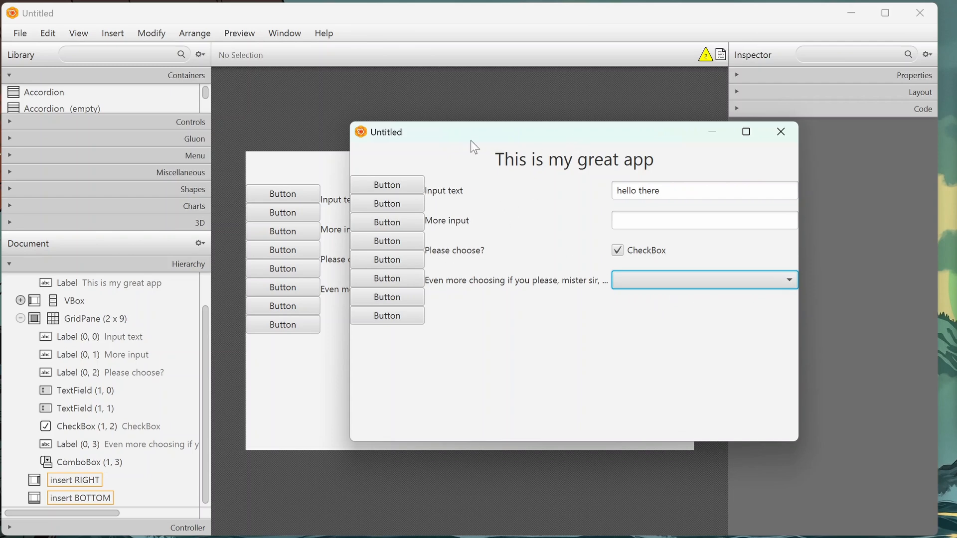
pyautogui.click(780, 132)
# Examine the document's Controller settings, including the controller class and assigned fx:id list, and collapse them again.
pyautogui.click(47, 264)
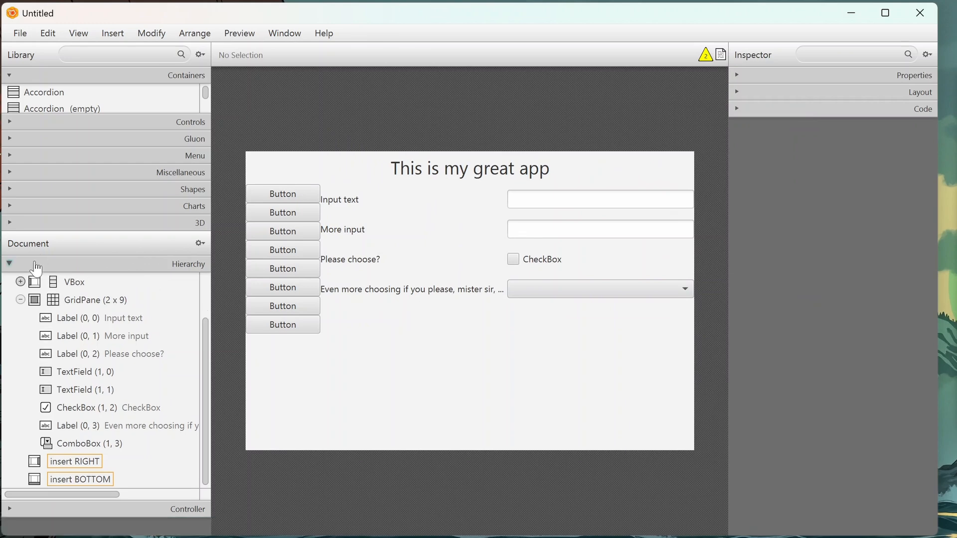
pyautogui.click(45, 282)
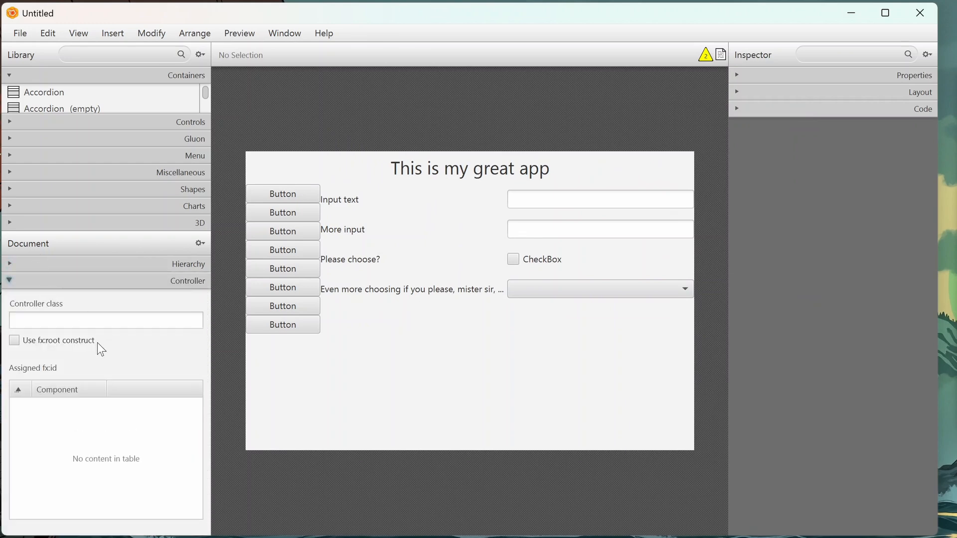
pyautogui.click(57, 281)
pyautogui.click(791, 80)
pyautogui.click(790, 80)
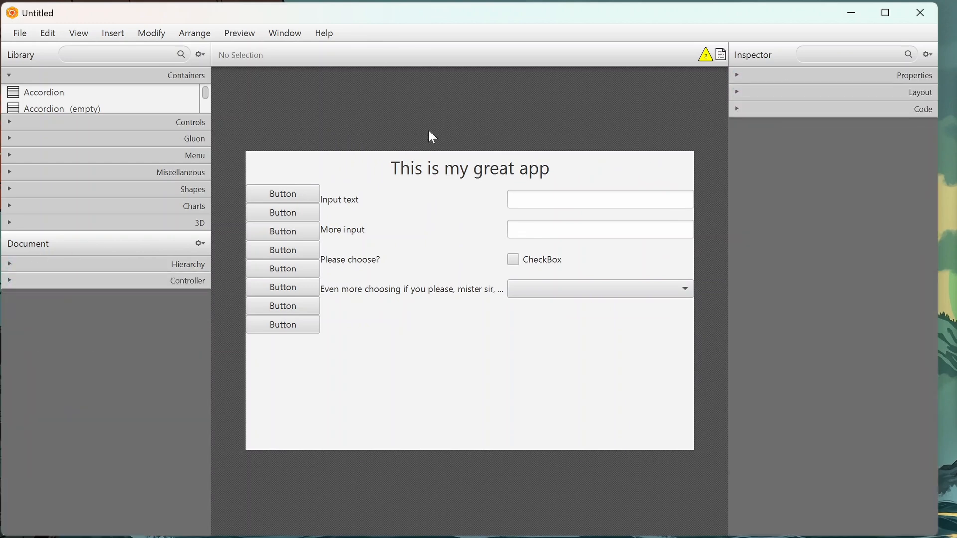
pyautogui.click(150, 36)
pyautogui.click(148, 36)
# Save the layout as the FXML document "SomeFxmlFile" in the MyStuff folder.
pyautogui.click(15, 34)
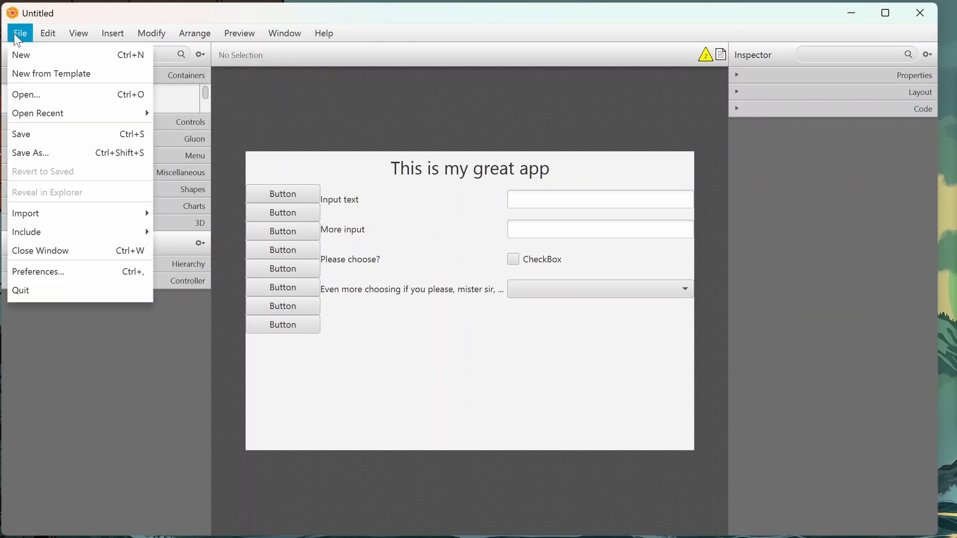
pyautogui.click(29, 149)
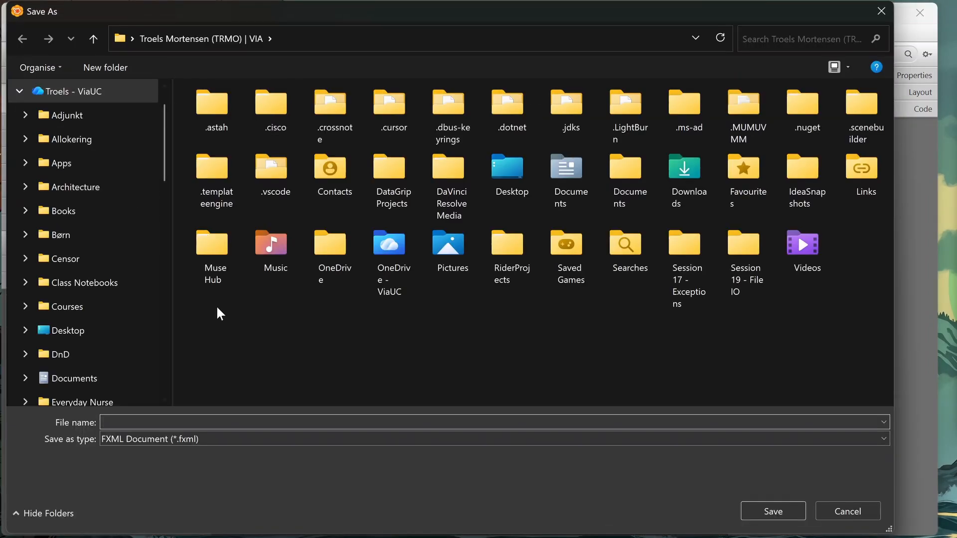
pyautogui.scroll(-10, 92, 282)
pyautogui.click(93, 280)
pyautogui.write('SomeFxmlFile')
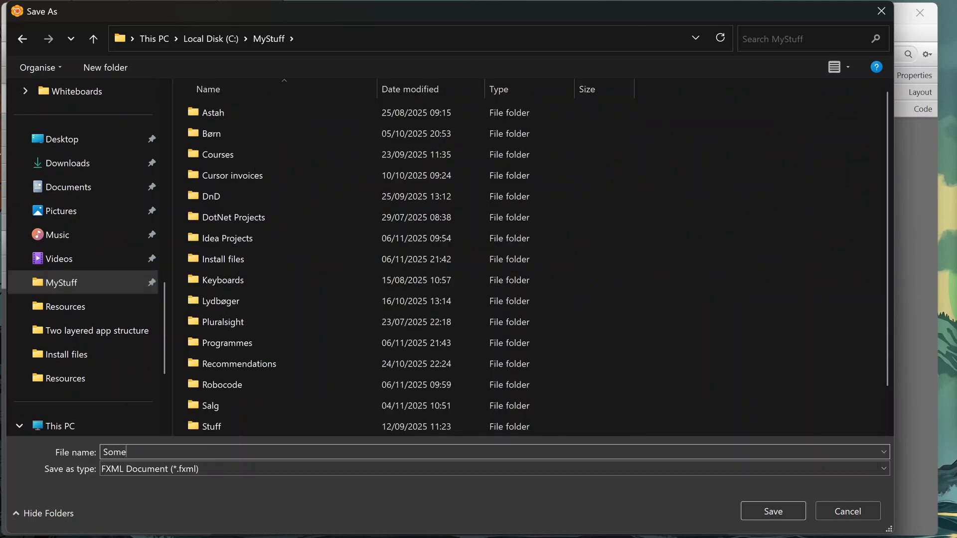
pyautogui.press('Return')
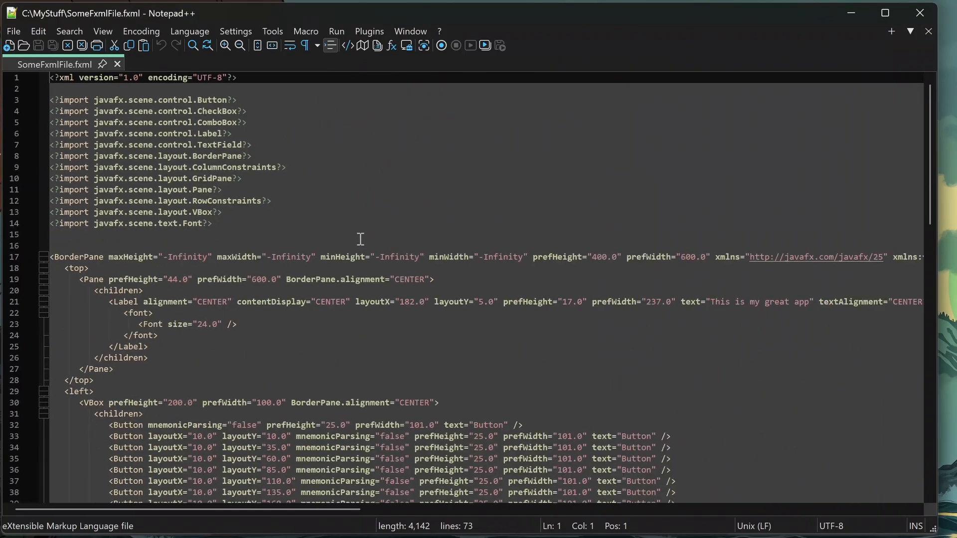
# In Notepad++, read through SomeFxmlFile.fxml and examine the maximum and preferred size attributes of the root BorderPane.
pyautogui.scroll(-20, 312, 234)
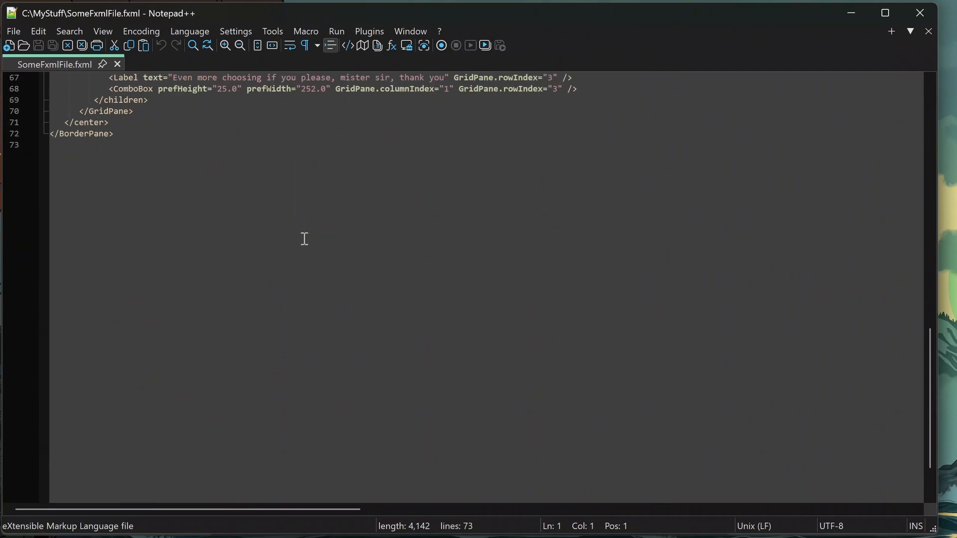
pyautogui.scroll(20, 304, 239)
pyautogui.scroll(1, 319, 322)
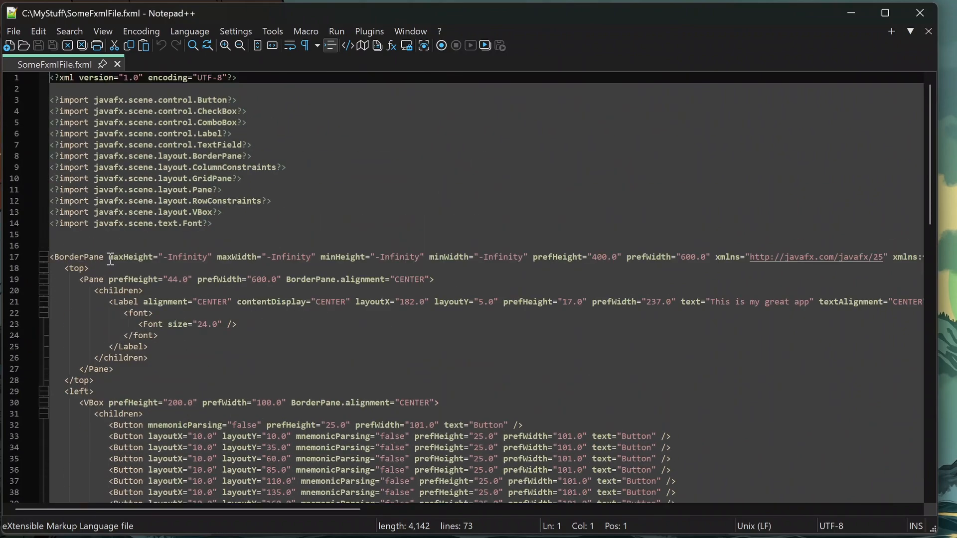
pyautogui.moveTo(109, 258); pyautogui.dragTo(215, 258)
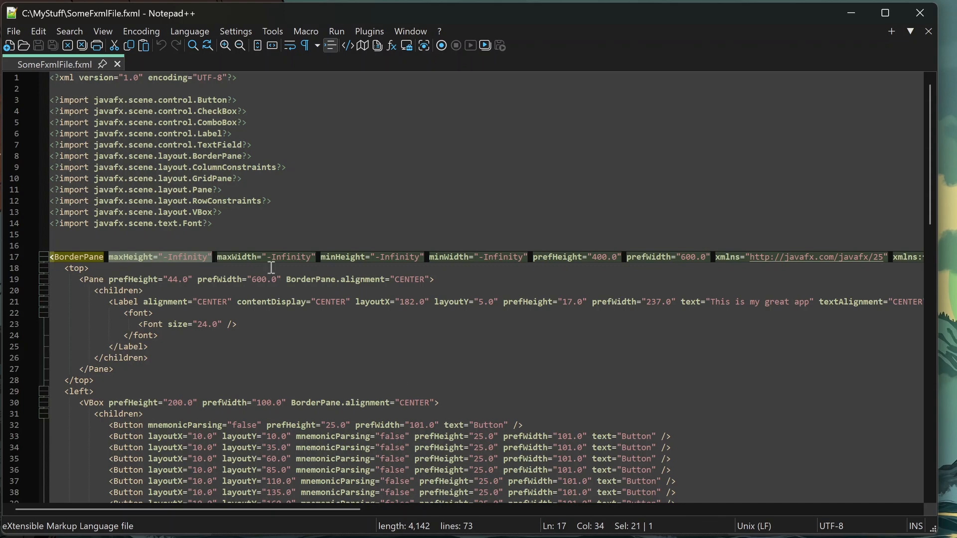
pyautogui.moveTo(533, 258); pyautogui.dragTo(710, 257)
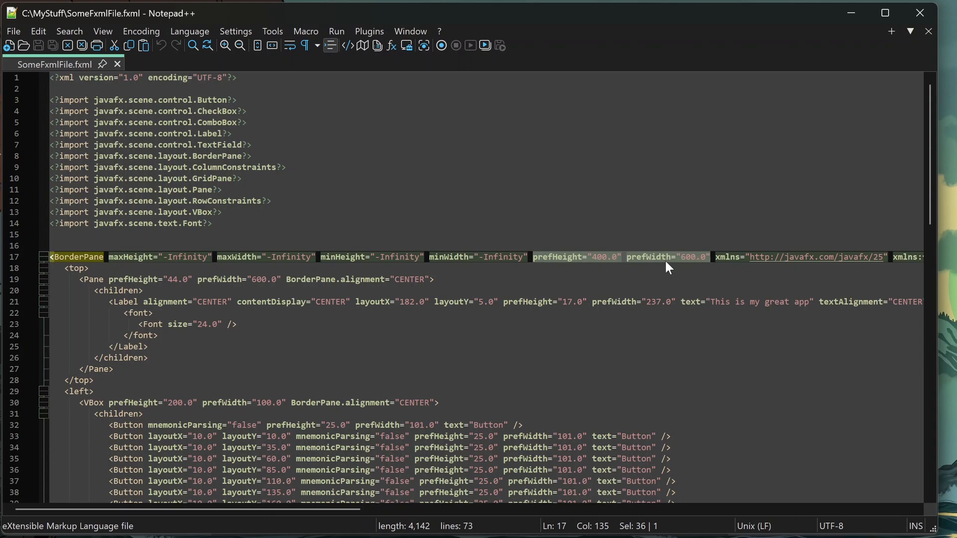
# Examine the FXML's top section, including the Pane, the title Label's font size, and its layout, size and text attributes.
pyautogui.moveTo(65, 268); pyautogui.dragTo(124, 280)
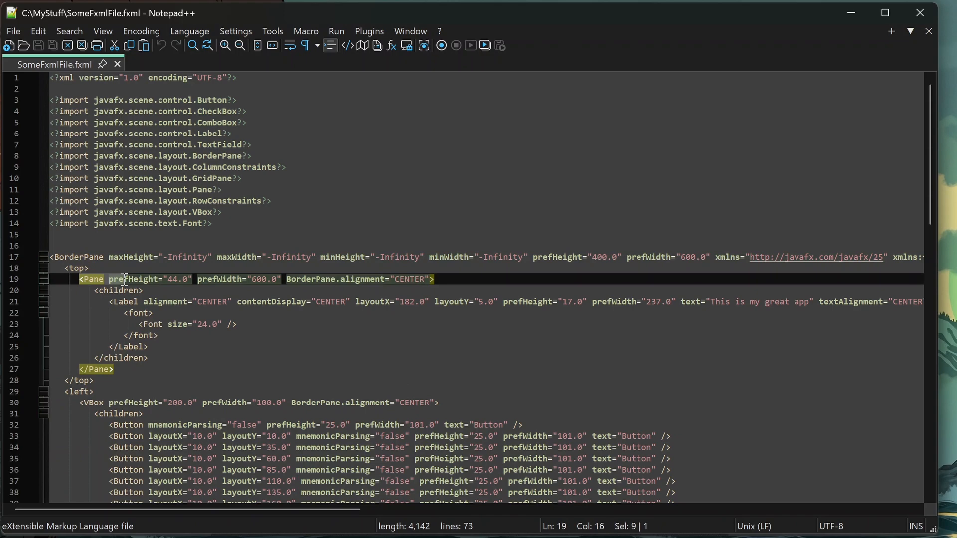
pyautogui.moveTo(65, 268); pyautogui.dragTo(183, 351)
pyautogui.click(184, 343)
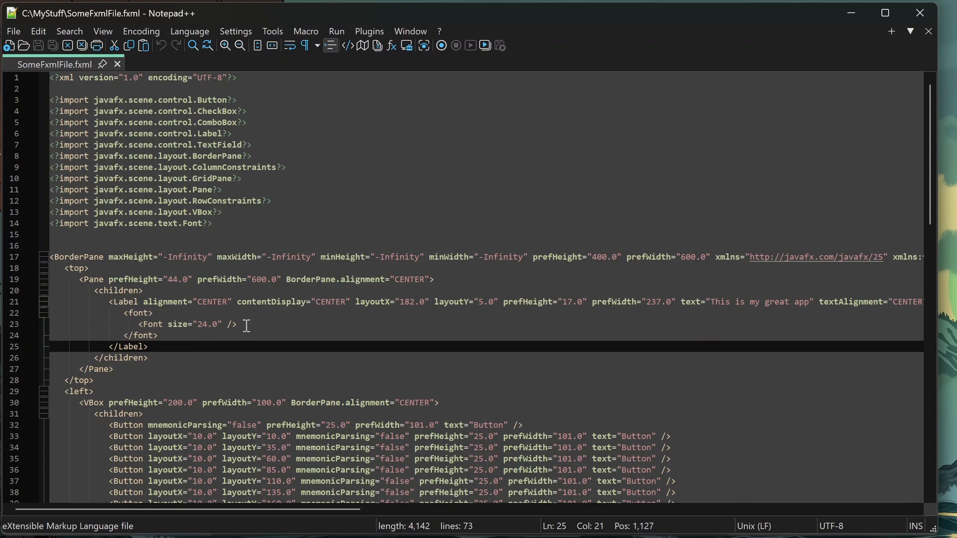
pyautogui.moveTo(247, 325); pyautogui.dragTo(135, 328)
pyautogui.click(300, 336)
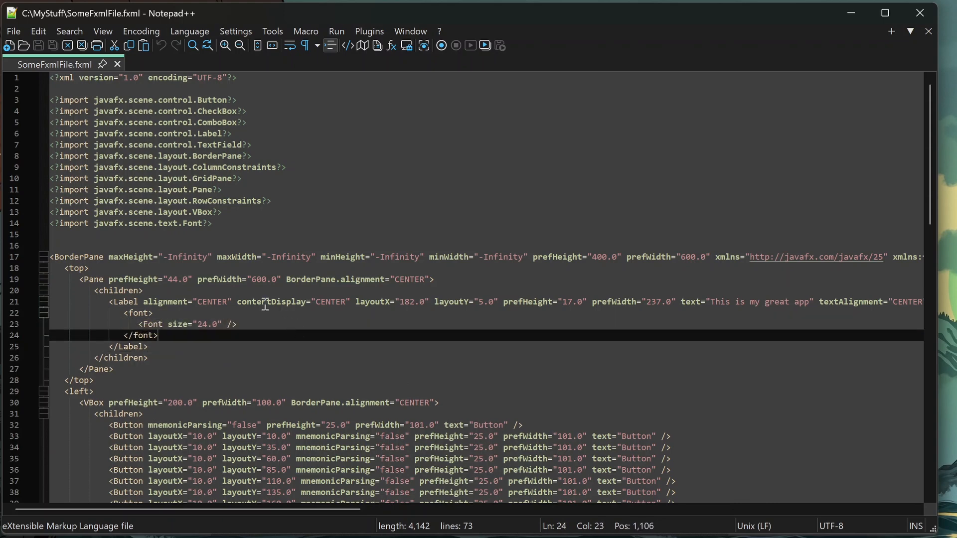
pyautogui.moveTo(244, 302); pyautogui.dragTo(497, 306)
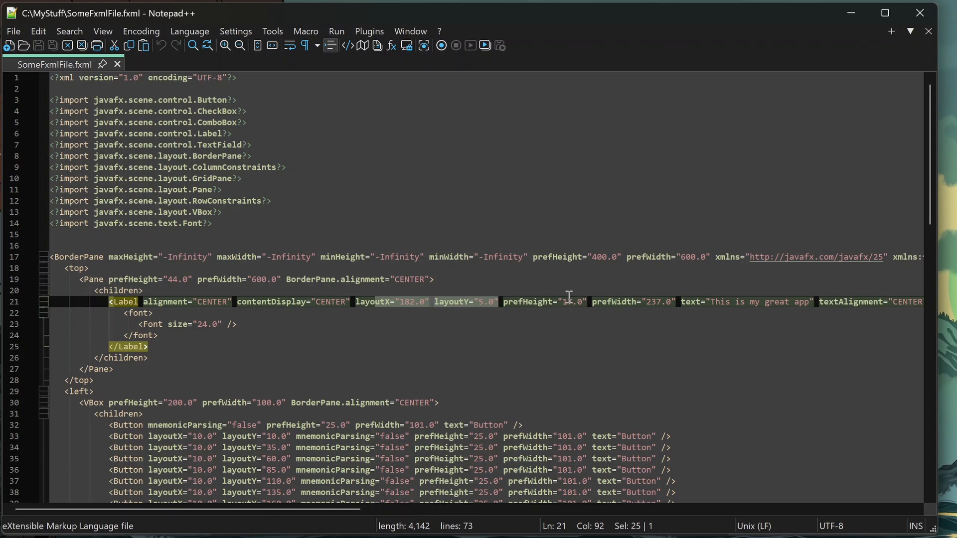
pyautogui.moveTo(543, 301)
pyautogui.mouseDown()
pyautogui.moveTo(661, 302)
pyautogui.moveTo(531, 303)
pyautogui.mouseUp()
pyautogui.hscroll(4, 641, 324)
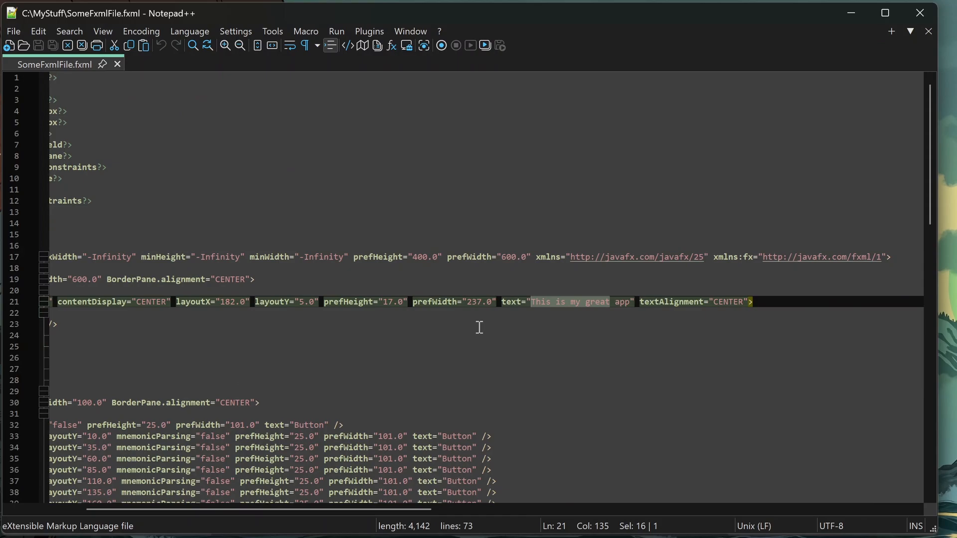
# Switch to Scene Builder and compare the title label's text properties with its FXML attributes.
pyautogui.hscroll(-5, 331, 289)
pyautogui.hotkey('alt', 'Tab')
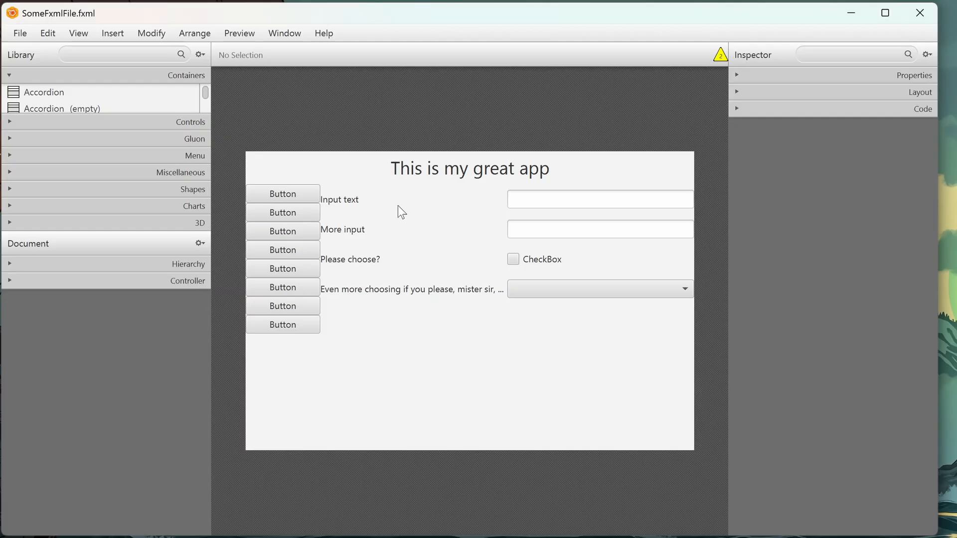
pyautogui.click(463, 171)
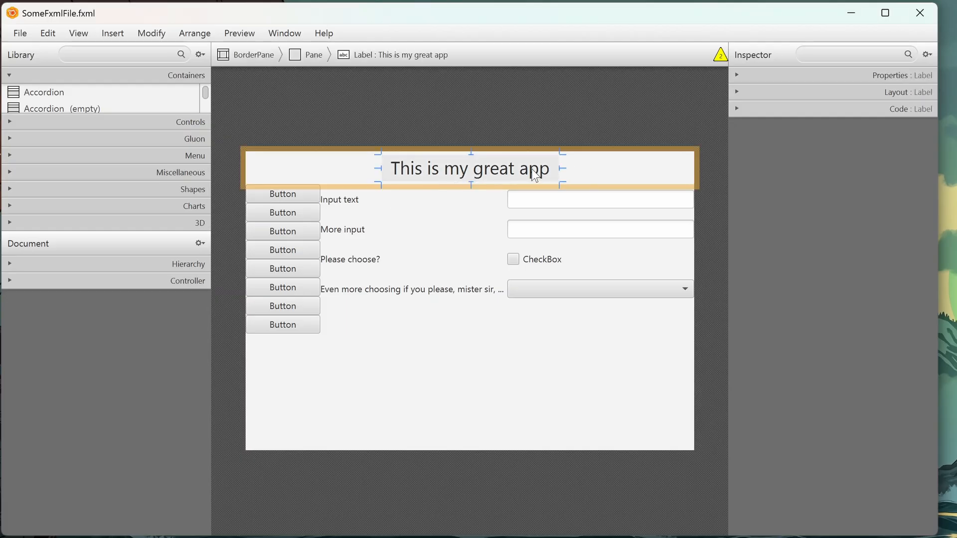
pyautogui.click(814, 75)
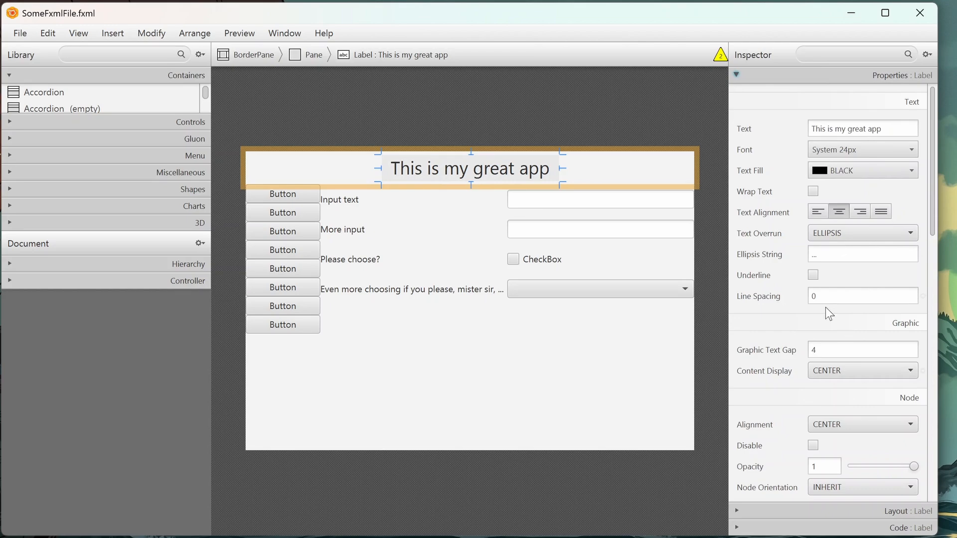
pyautogui.click(851, 14)
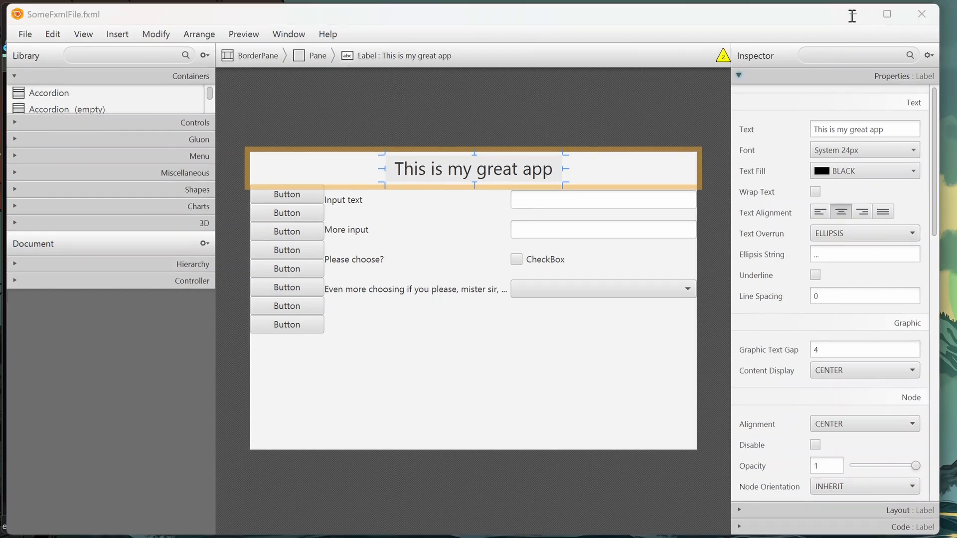
# In Notepad++, examine the title Label line, the VBox element and its list of Button elements.
pyautogui.click(464, 360)
pyautogui.moveTo(172, 302); pyautogui.dragTo(327, 300)
pyautogui.scroll(-4, 348, 304)
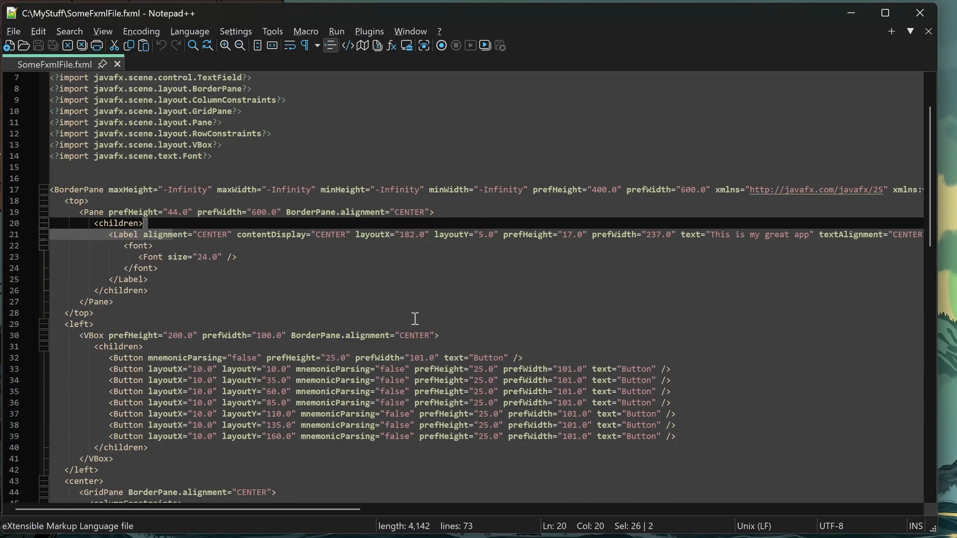
pyautogui.moveTo(76, 268); pyautogui.dragTo(475, 268)
pyautogui.moveTo(100, 290); pyautogui.dragTo(566, 382)
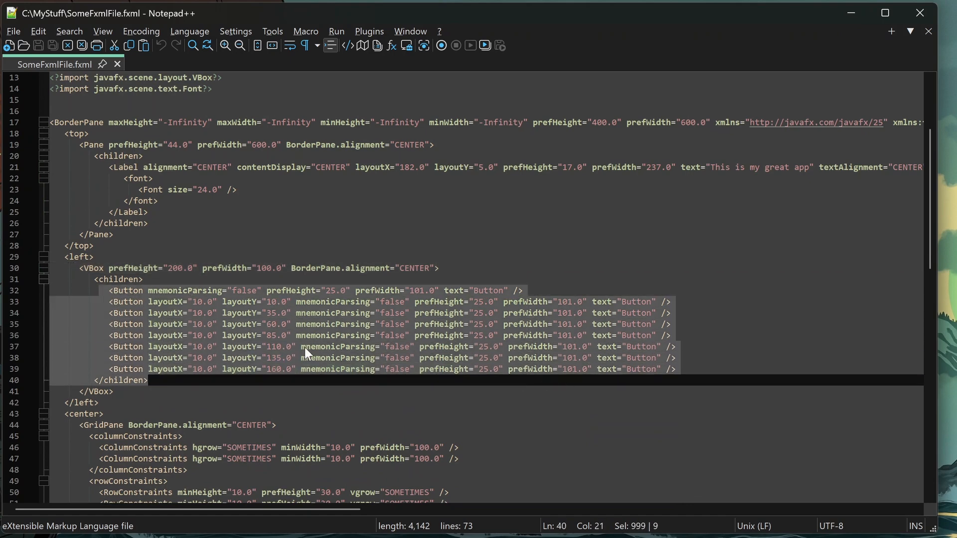
pyautogui.press('Right')
# Examine the center section's GridPane element and the hgrow attribute of its first ColumnConstraints entry.
pyautogui.scroll(-5, 276, 349)
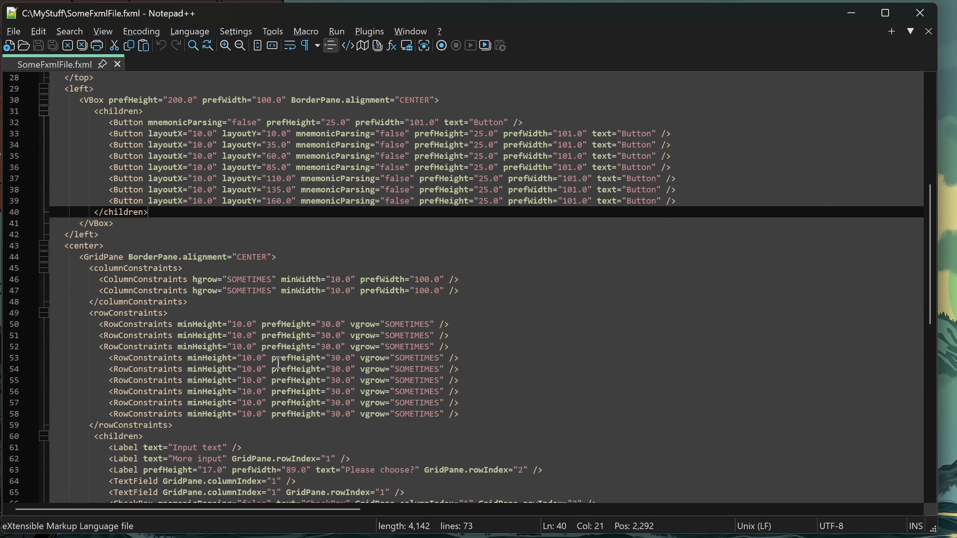
pyautogui.moveTo(83, 257); pyautogui.dragTo(284, 256)
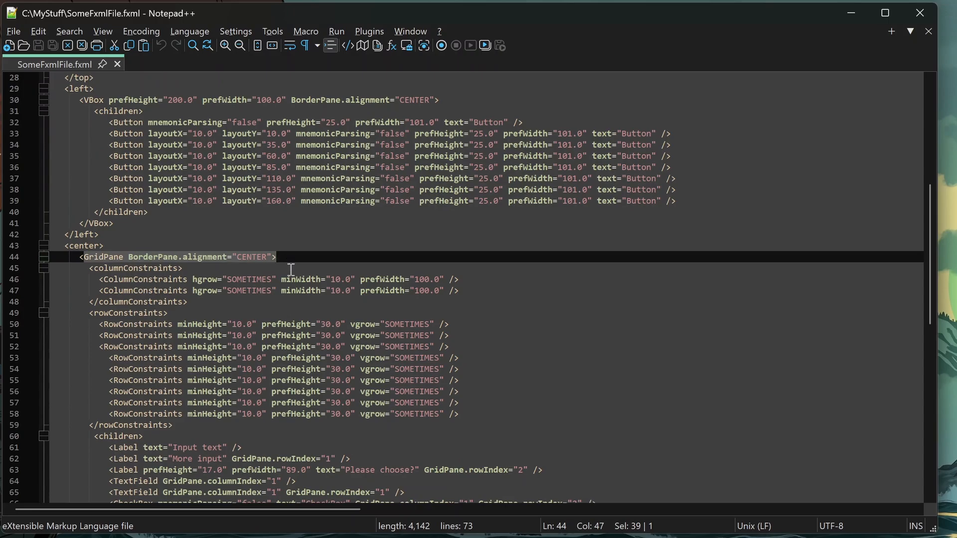
pyautogui.hotkey('alt', 'Tab')
pyautogui.hotkey('alt', 'Tab')
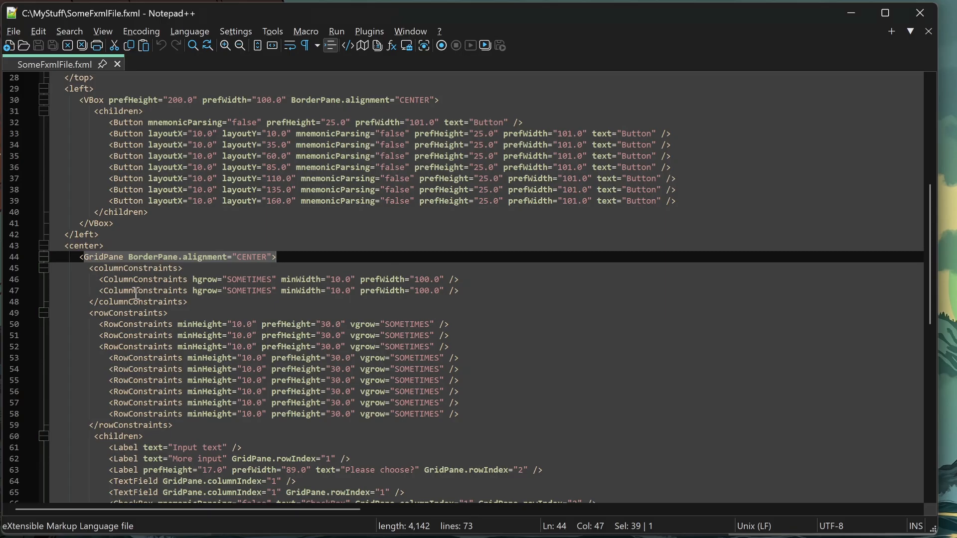
pyautogui.click(85, 269)
pyautogui.moveTo(79, 257); pyautogui.dragTo(336, 260)
pyautogui.moveTo(64, 246); pyautogui.dragTo(296, 257)
pyautogui.moveTo(196, 280); pyautogui.dragTo(276, 280)
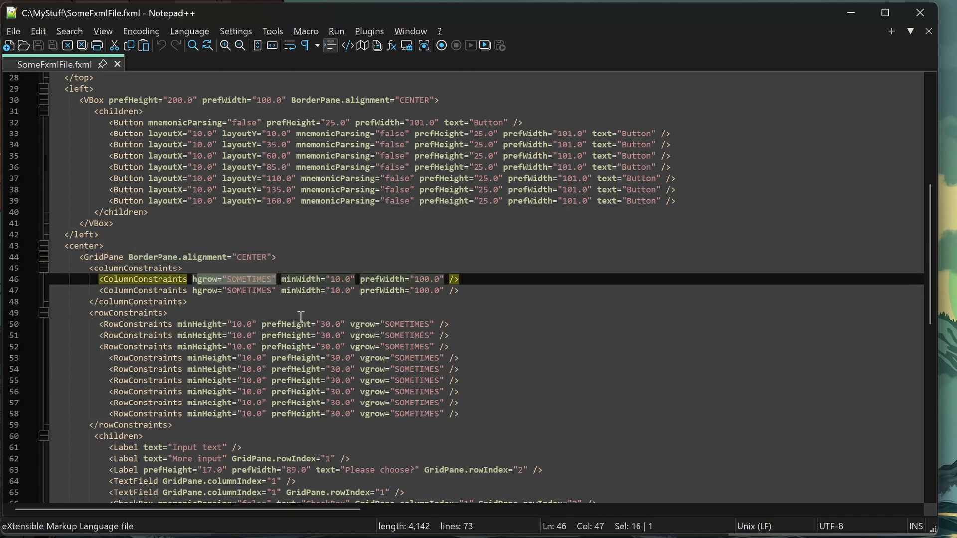
# In Scene Builder, preview the layout in a window and resize the preview's width to test how the form adapts.
pyautogui.hotkey('alt', 'Tab')
pyautogui.click(241, 33)
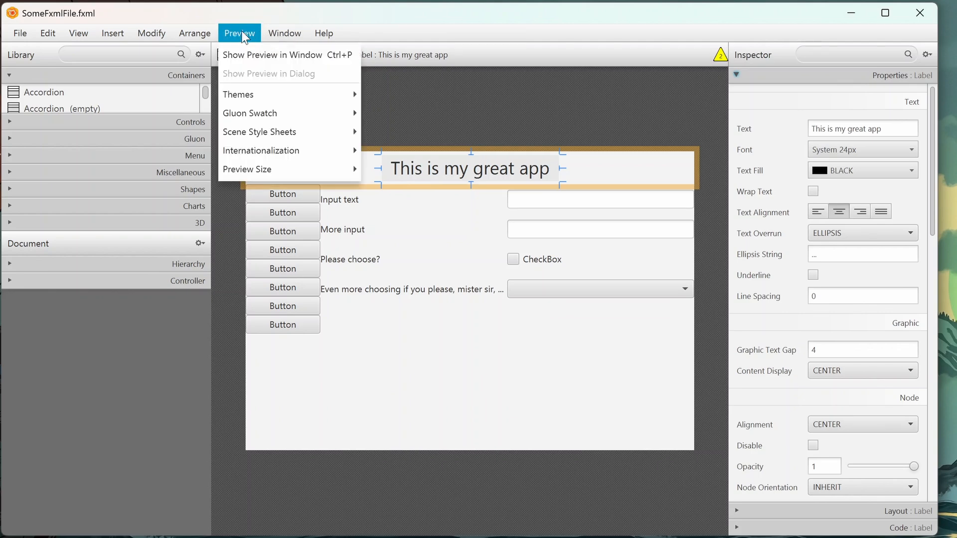
pyautogui.click(254, 56)
pyautogui.moveTo(454, 395)
pyautogui.mouseDown()
pyautogui.moveTo(459, 324)
pyautogui.moveTo(472, 376)
pyautogui.moveTo(459, 449)
pyautogui.moveTo(453, 416)
pyautogui.moveTo(470, 524)
pyautogui.moveTo(438, 301)
pyautogui.moveTo(445, 482)
pyautogui.moveTo(446, 395)
pyautogui.mouseUp()
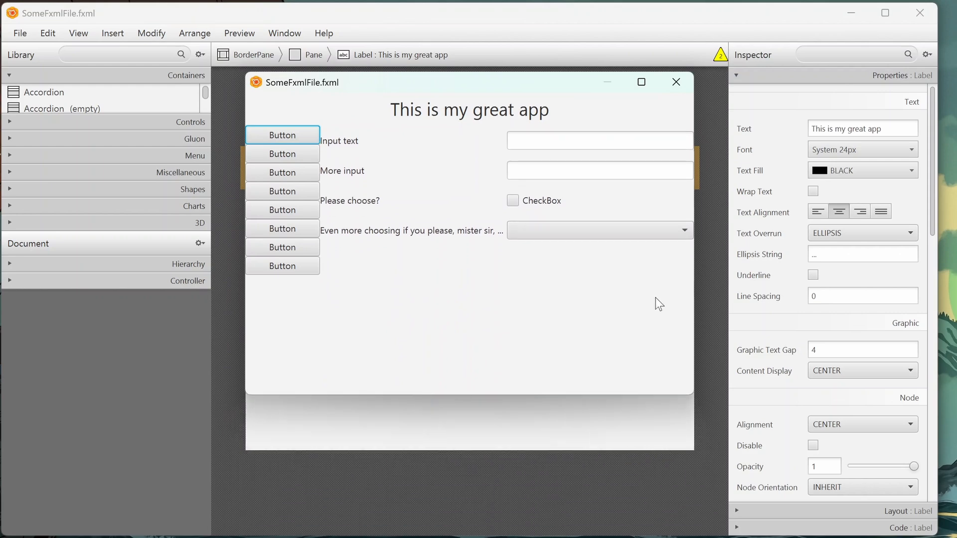
pyautogui.moveTo(694, 277); pyautogui.dragTo(494, 276)
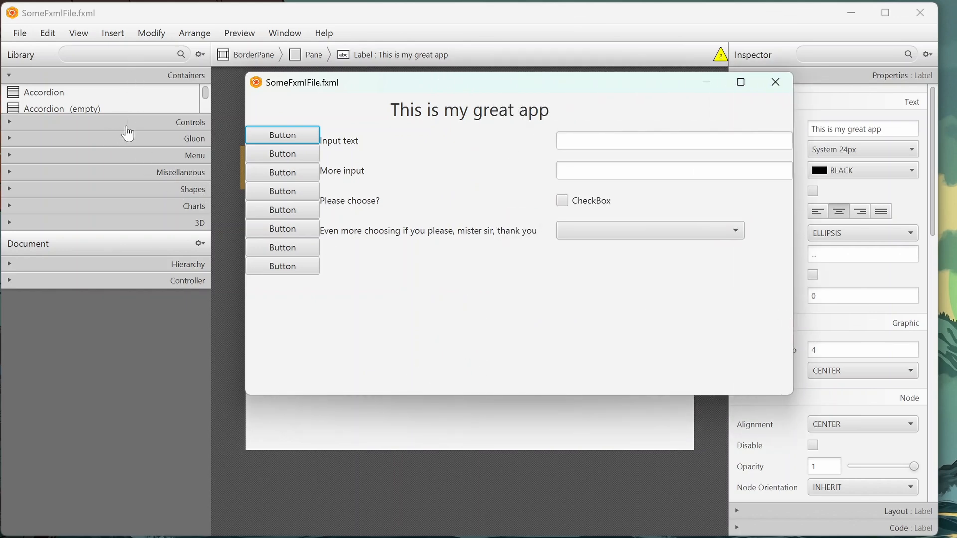
# Enlarge the library's Containers list and look over the container types, including ScrollPane.
pyautogui.moveTo(115, 234); pyautogui.dragTo(112, 490)
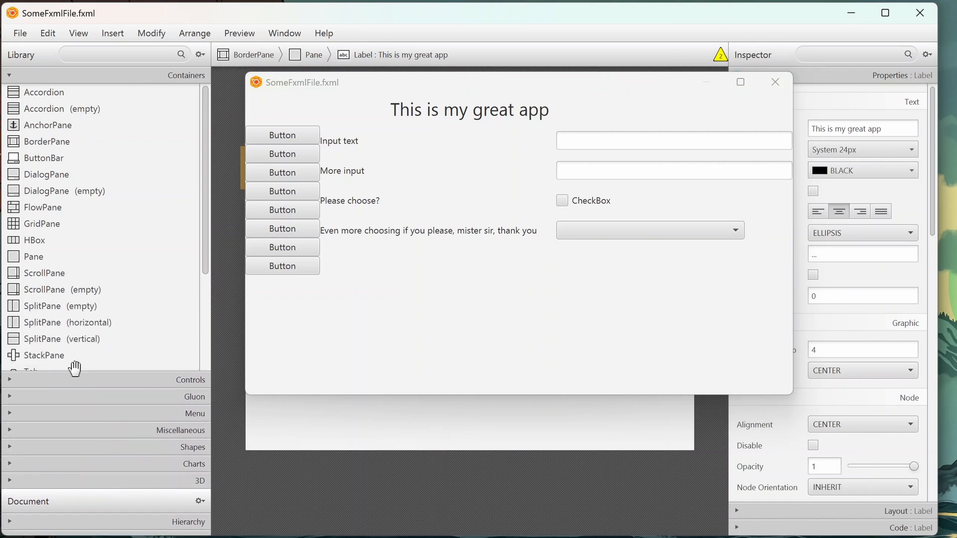
pyautogui.click(60, 275)
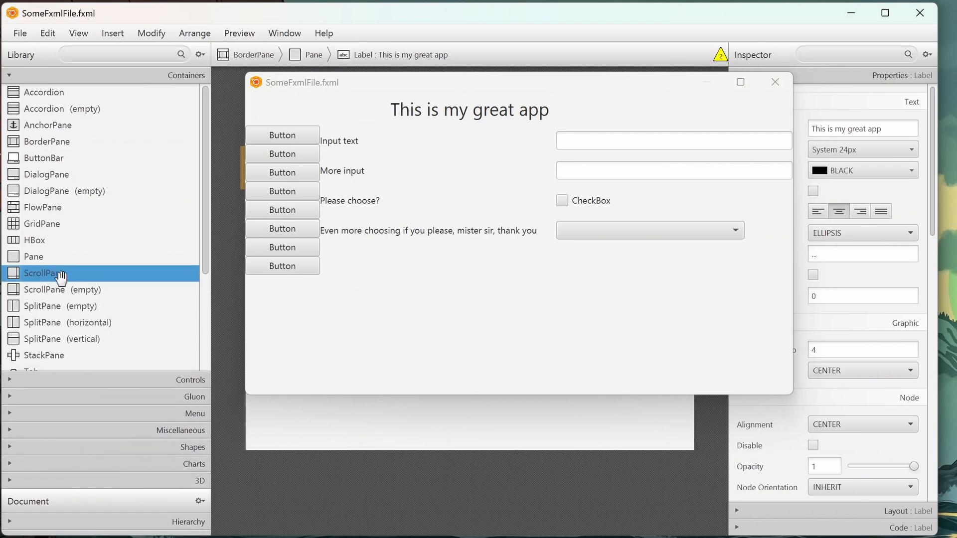
pyautogui.click(250, 477)
# Wrap the form's GridPane in a ScrollPane using the document hierarchy.
pyautogui.scroll(-5, 107, 338)
pyautogui.moveTo(102, 489); pyautogui.dragTo(94, 190)
pyautogui.click(93, 223)
pyautogui.scroll(1, 92, 280)
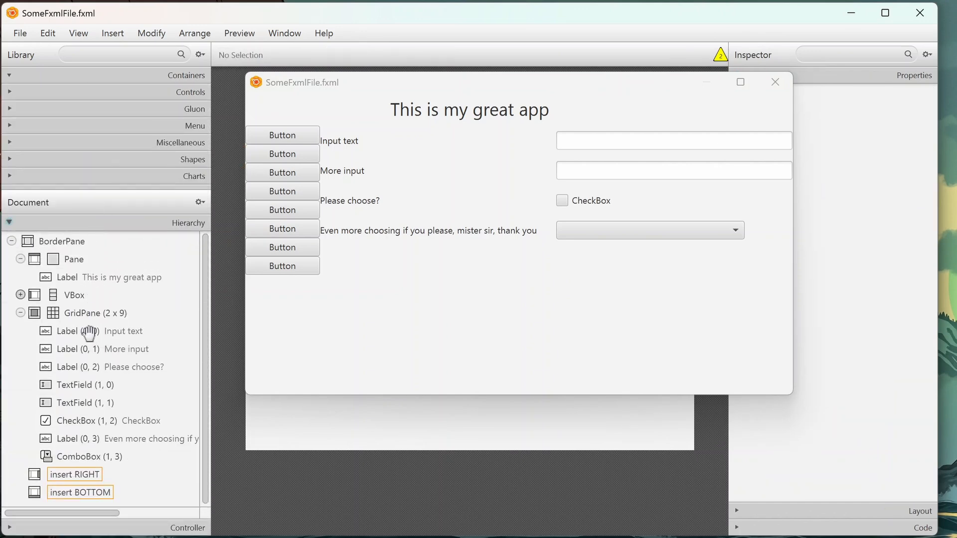
pyautogui.click(93, 314)
pyautogui.rightClick(93, 314)
pyautogui.moveTo(184, 506)
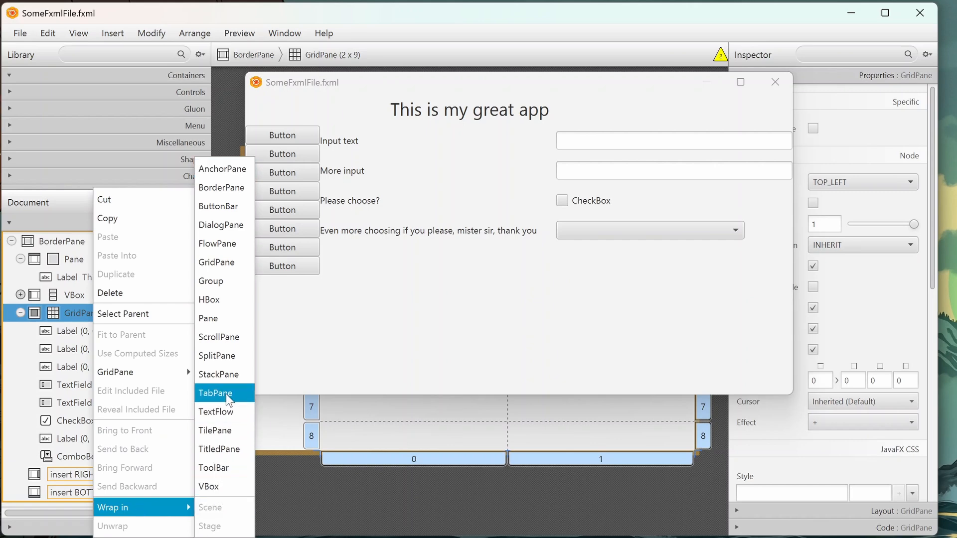
pyautogui.click(219, 337)
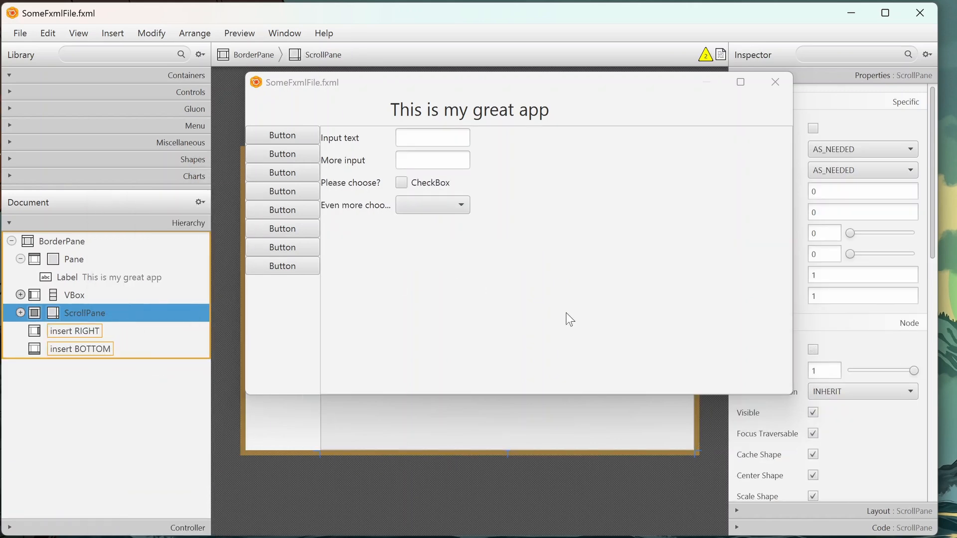
# Test the ScrollPane layout by resizing the preview window narrower, wider and shorter, and close the preview.
pyautogui.click(671, 321)
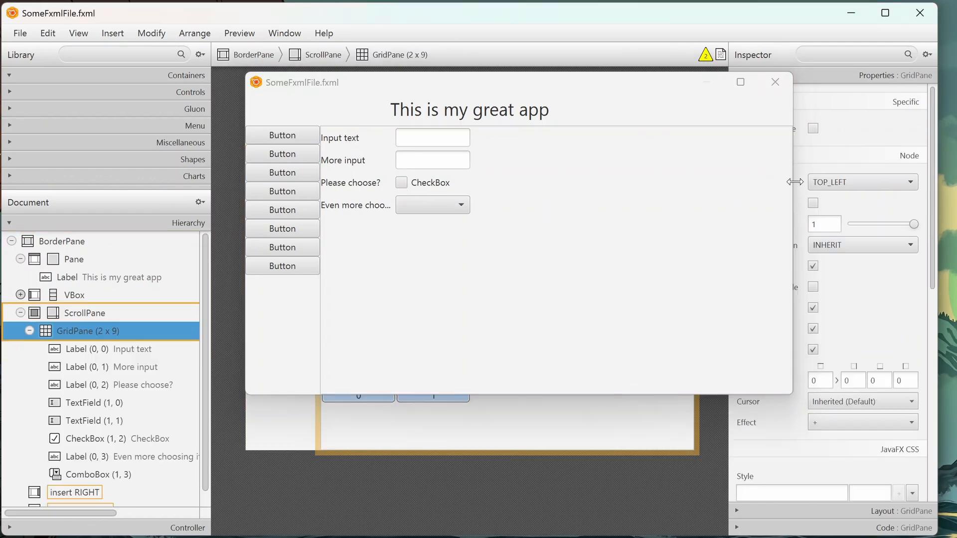
pyautogui.moveTo(792, 187); pyautogui.dragTo(423, 189)
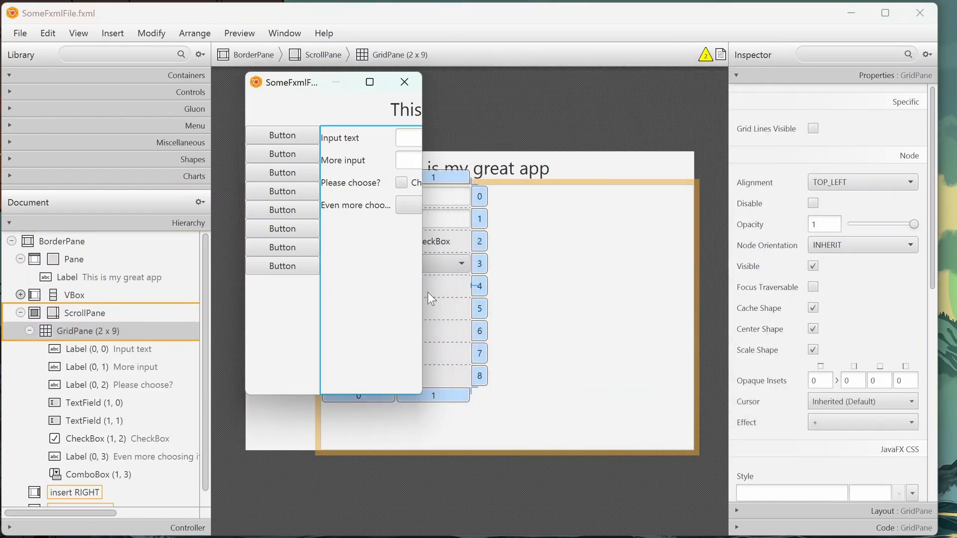
pyautogui.moveTo(423, 358); pyautogui.dragTo(521, 363)
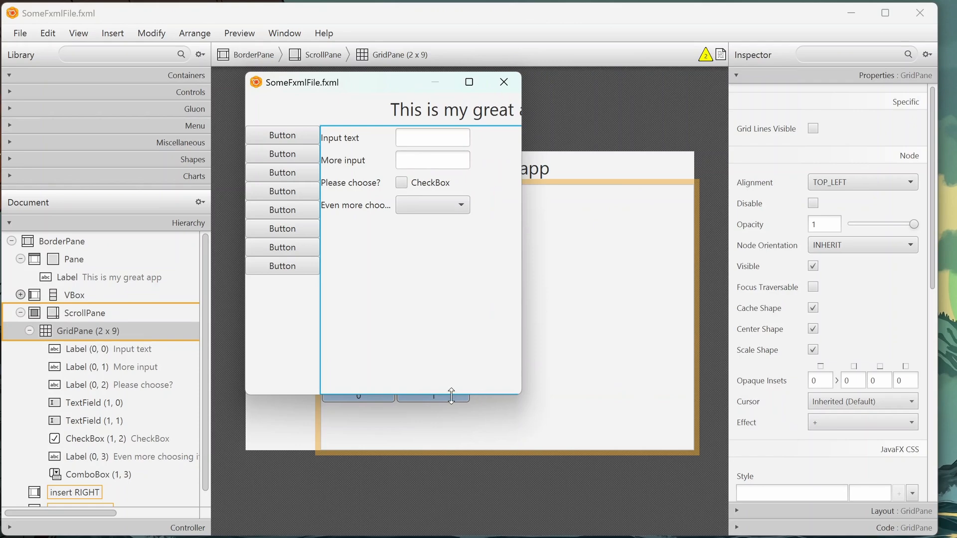
pyautogui.moveTo(451, 396); pyautogui.dragTo(428, 348)
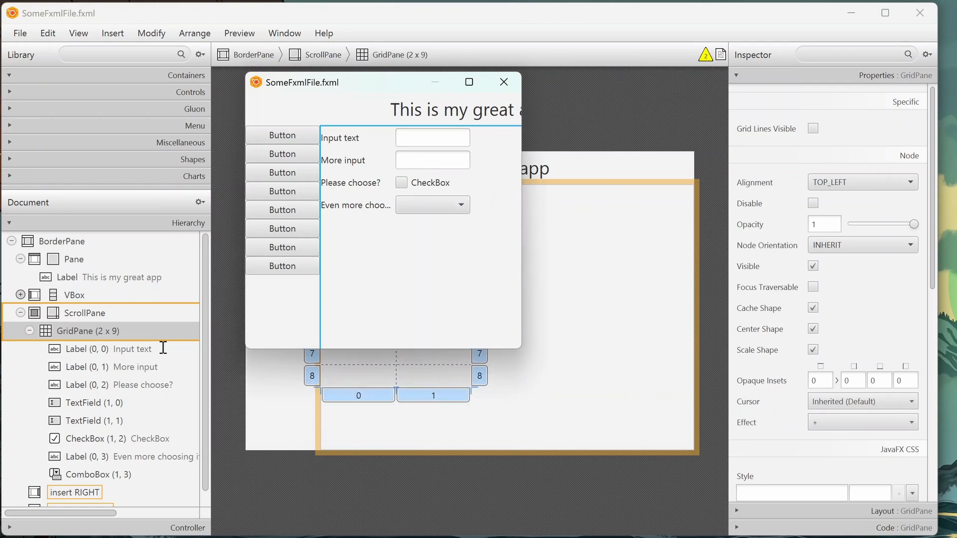
pyautogui.click(93, 314)
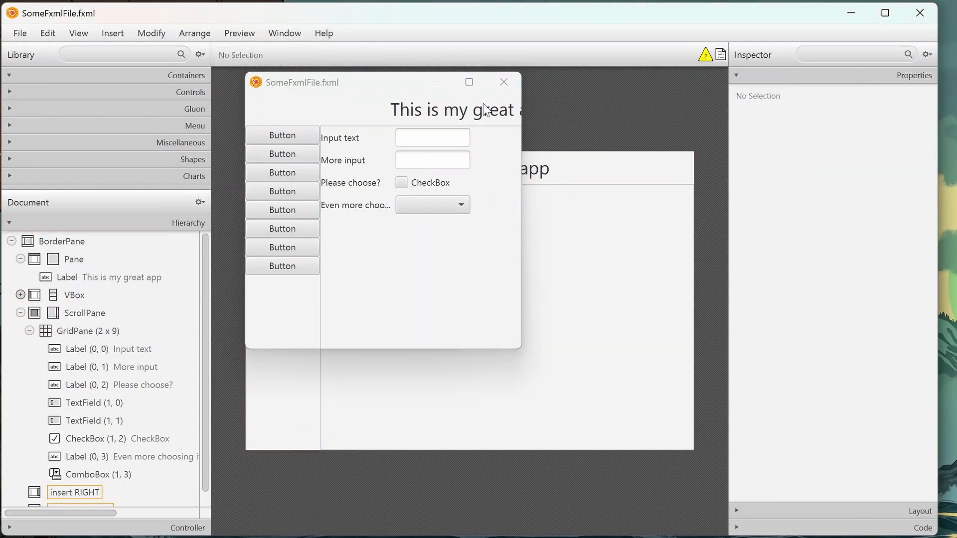
pyautogui.click(503, 81)
# In Notepad++, read through the whole FXML from the root BorderPane to the GridPane's child controls.
pyautogui.hotkey('alt', 'Tab')
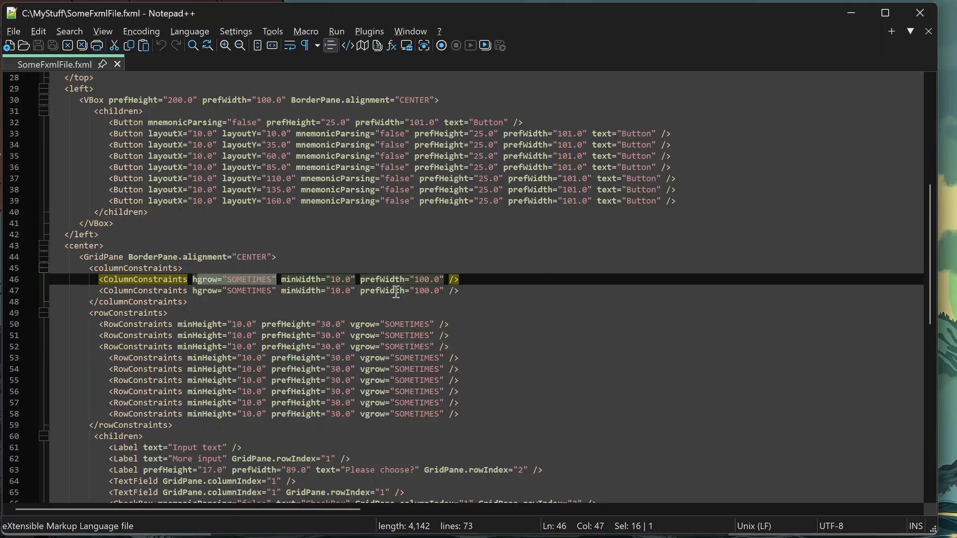
pyautogui.scroll(-6, 402, 305)
pyautogui.moveTo(231, 393); pyautogui.dragTo(50, 260)
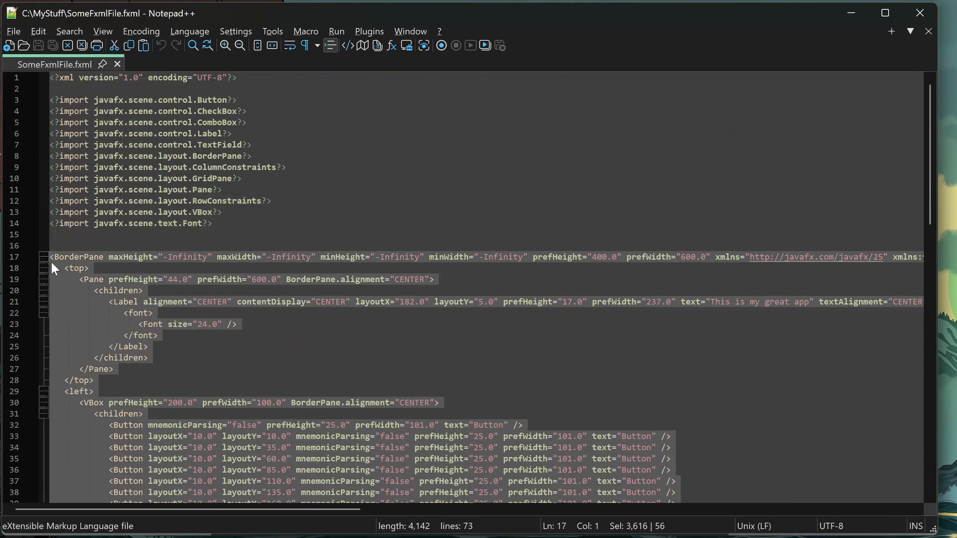
pyautogui.click(210, 352)
pyautogui.scroll(-5, 210, 359)
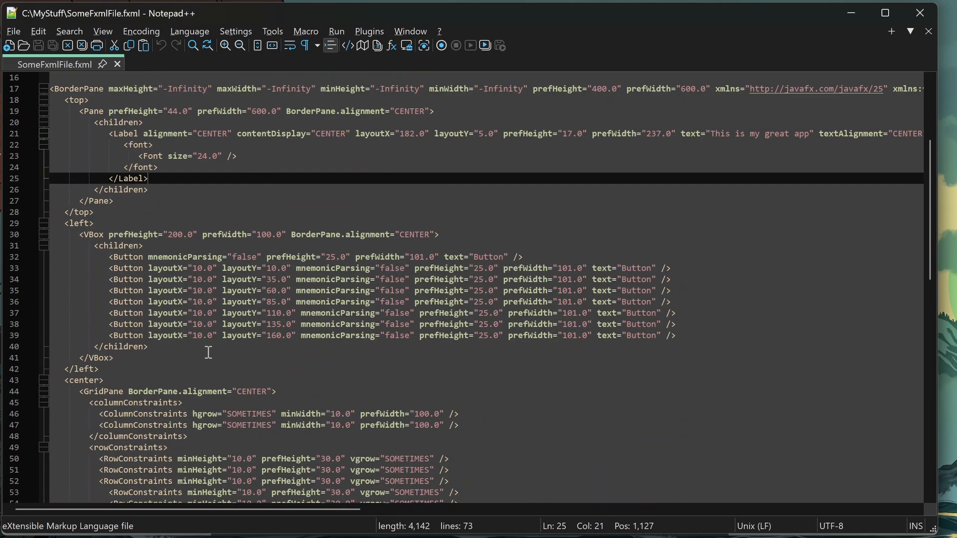
pyautogui.scroll(-10, 122, 127)
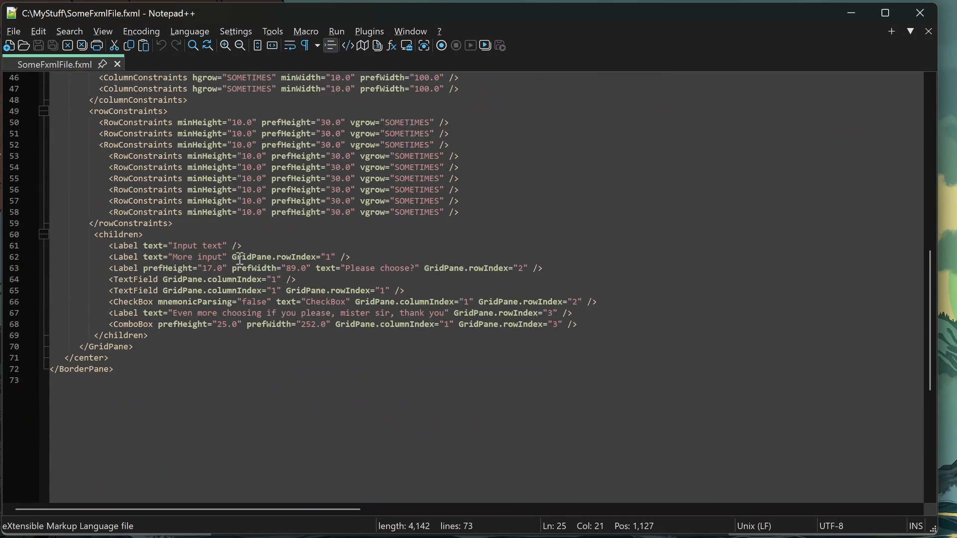
# Switch to Scene Builder and examine the document's Controller settings, including the controller class and assigned fx:id list.
pyautogui.hotkey('alt', 'Tab')
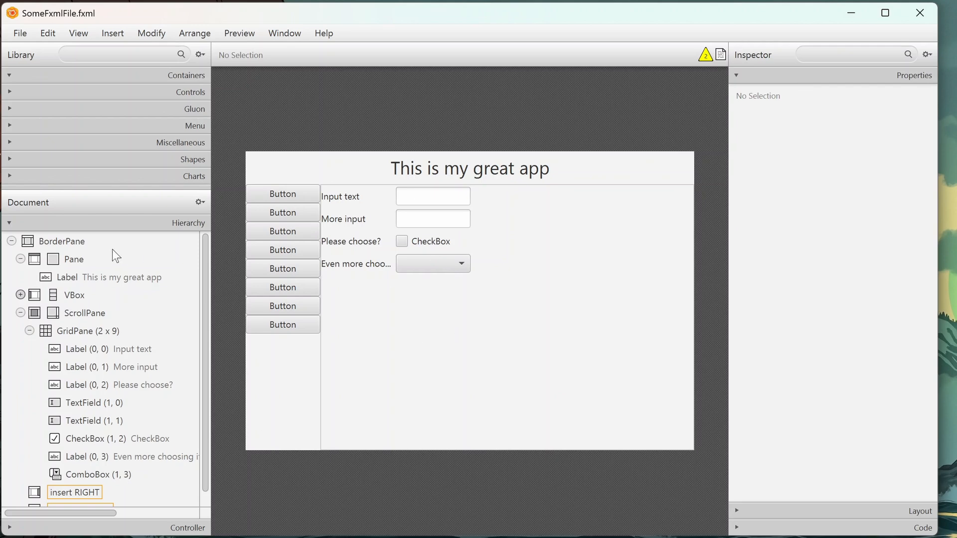
pyautogui.click(83, 228)
pyautogui.click(45, 241)
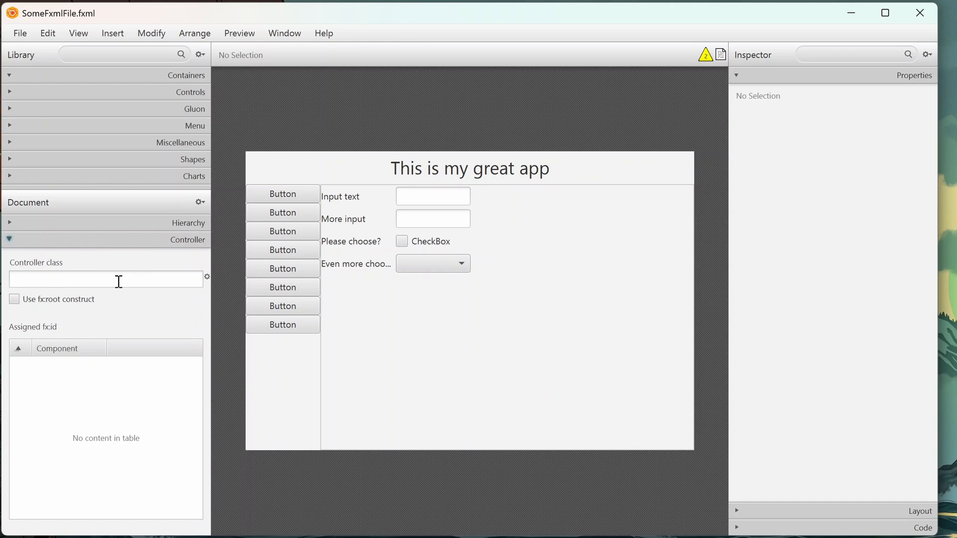
# Save the changes to SomeFxmlFile.fxml, reload the file in Notepad++, and close the open document windows.
pyautogui.click(21, 33)
pyautogui.hotkey('ctrl', 's')
pyautogui.click(21, 33)
pyautogui.click(31, 246)
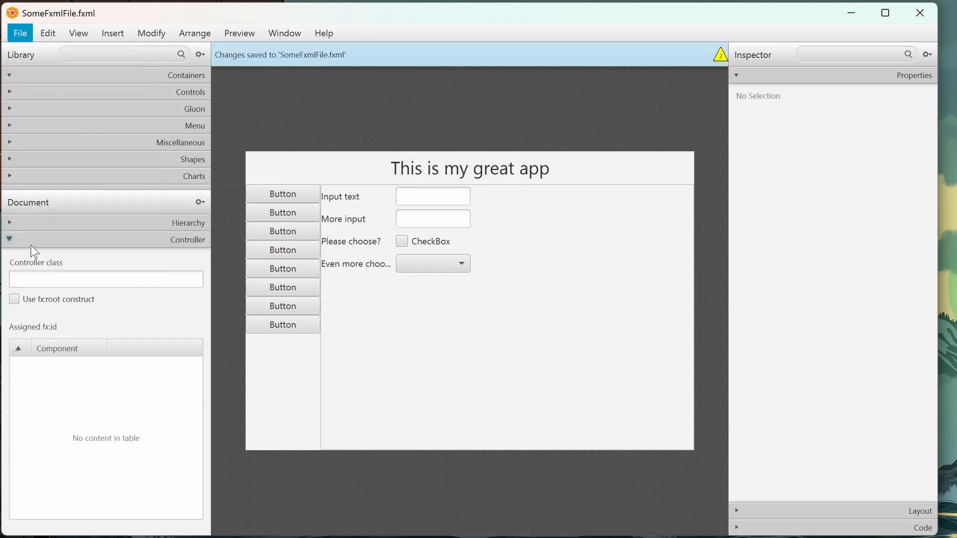
pyautogui.click(508, 342)
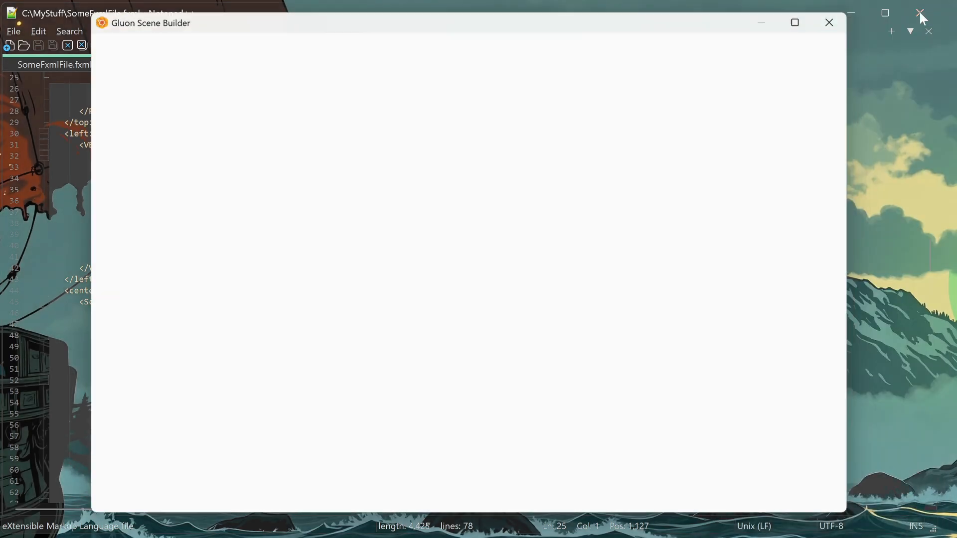
pyautogui.click(920, 12)
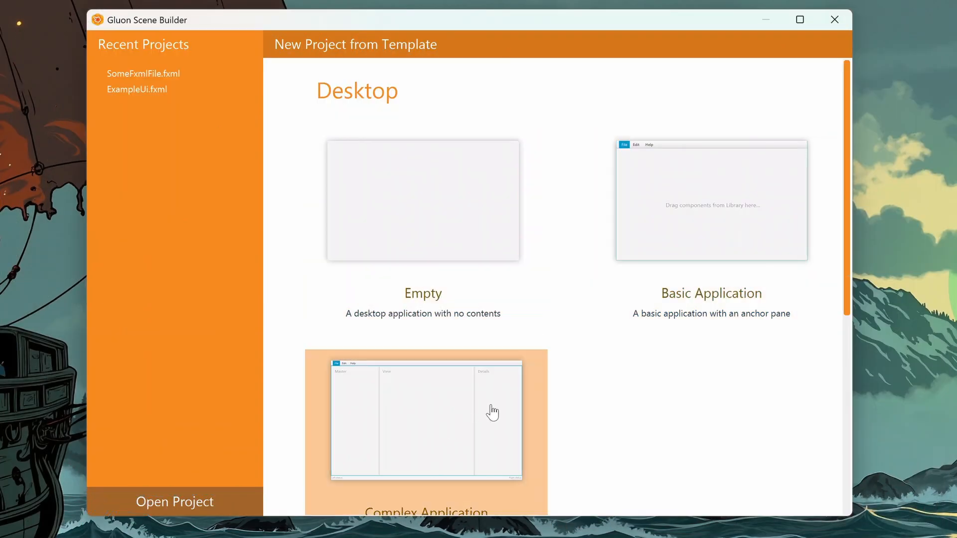
# Create a new project from the Complex Application template and preview it, moving the divider between the Master and View panes.
pyautogui.click(522, 435)
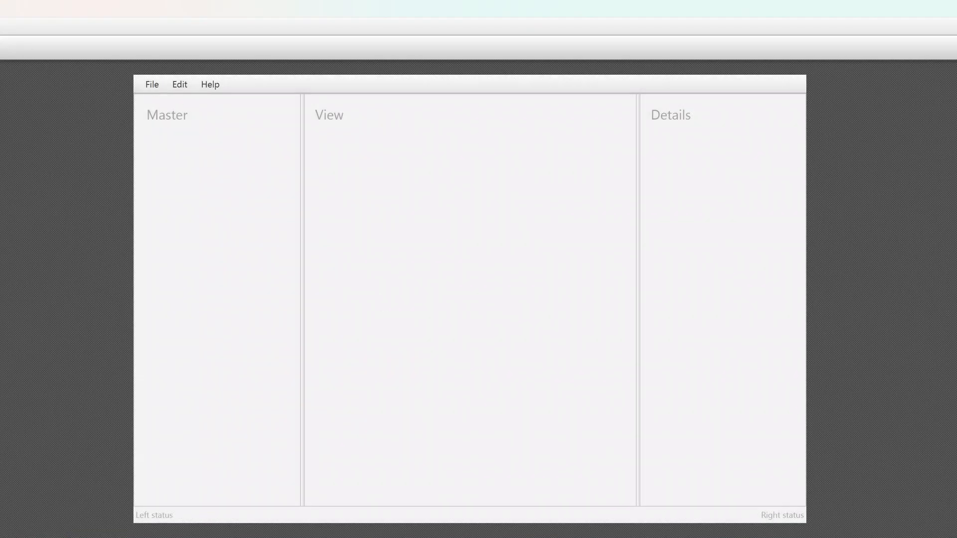
pyautogui.hotkey('ctrl', 'p')
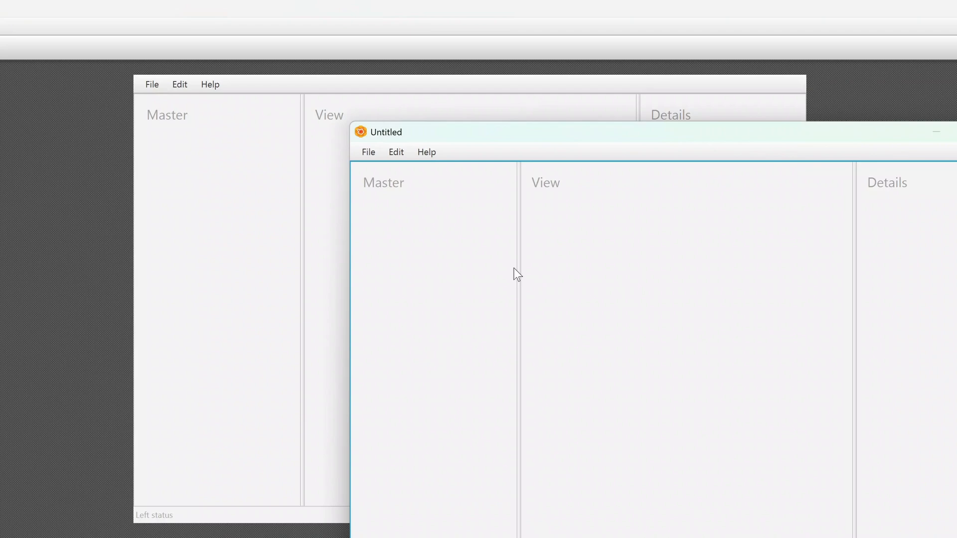
pyautogui.moveTo(517, 267); pyautogui.dragTo(546, 279)
pyautogui.moveTo(561, 124); pyautogui.dragTo(502, 93)
pyautogui.moveTo(448, 8); pyautogui.dragTo(415, 13)
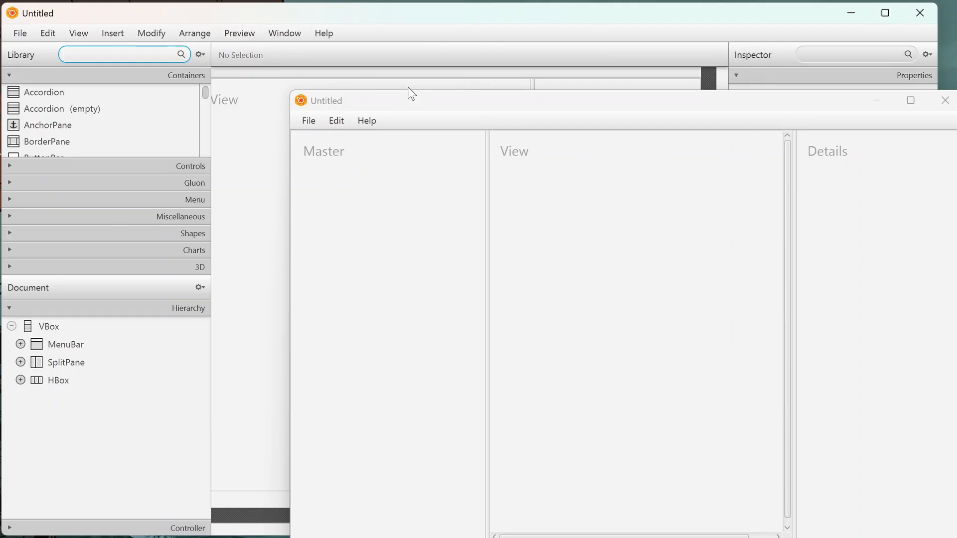
# In the template preview, look through the File and Edit menus, move the divider between View and Details, and close the preview.
pyautogui.moveTo(408, 87); pyautogui.dragTo(305, 34)
pyautogui.click(204, 65)
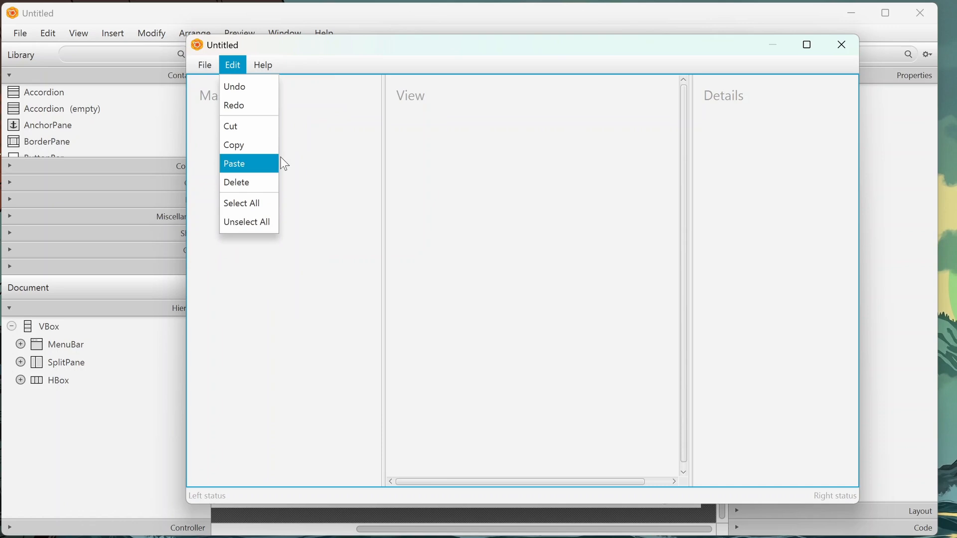
pyautogui.moveTo(690, 169); pyautogui.dragTo(721, 169)
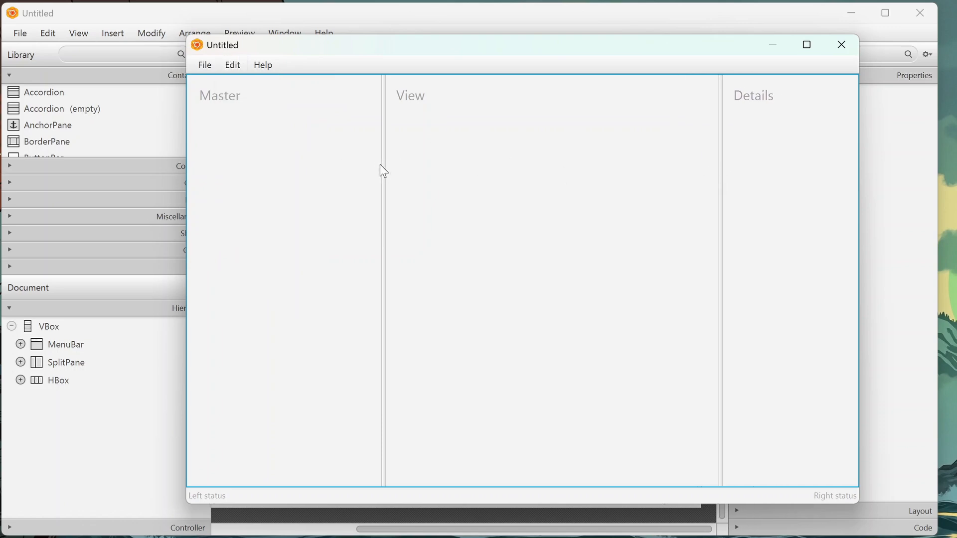
pyautogui.click(841, 45)
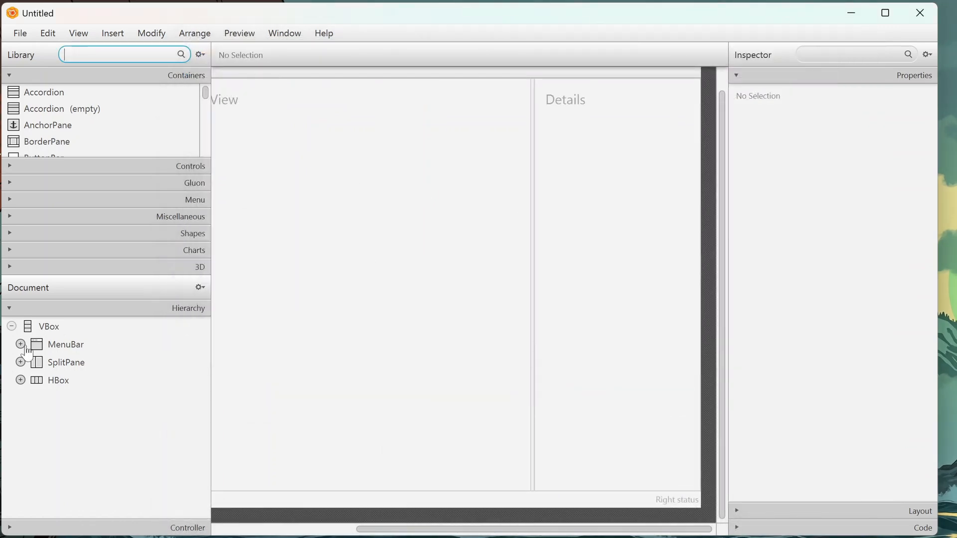
# Examine the MenuBar in the document hierarchy, expanding its File menu and inspecting the first separator and the Open Recent submenu.
pyautogui.click(21, 362)
pyautogui.click(21, 344)
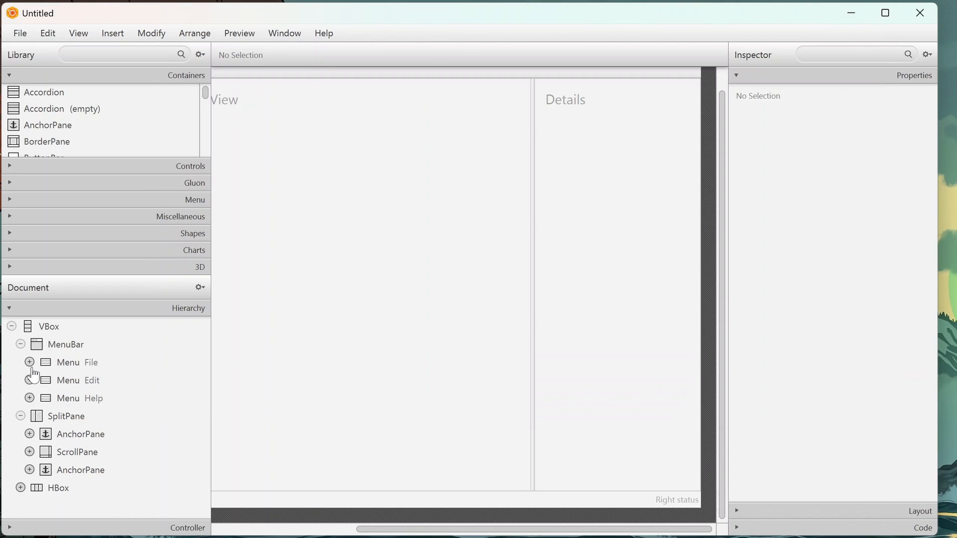
pyautogui.click(61, 366)
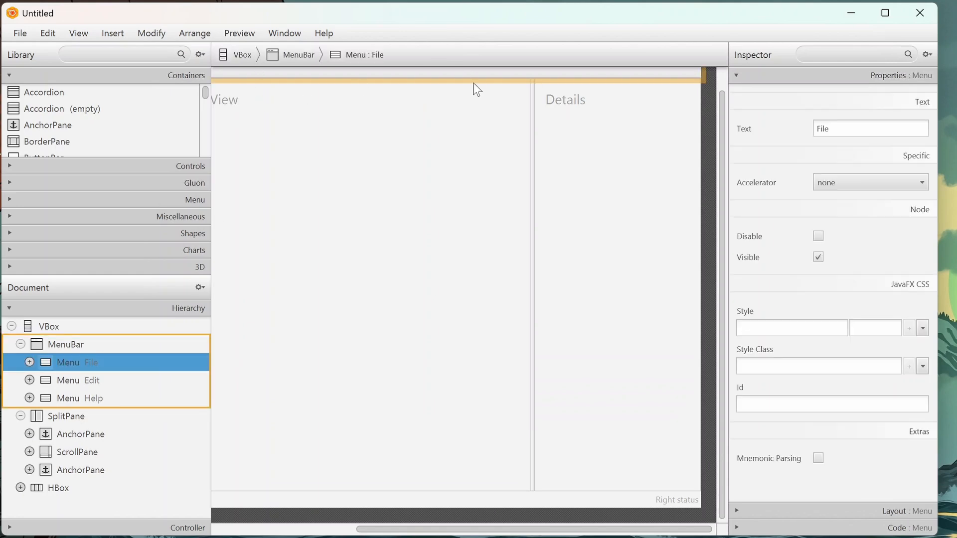
pyautogui.moveTo(456, 530); pyautogui.dragTo(312, 530)
pyautogui.scroll(1, 240, 95)
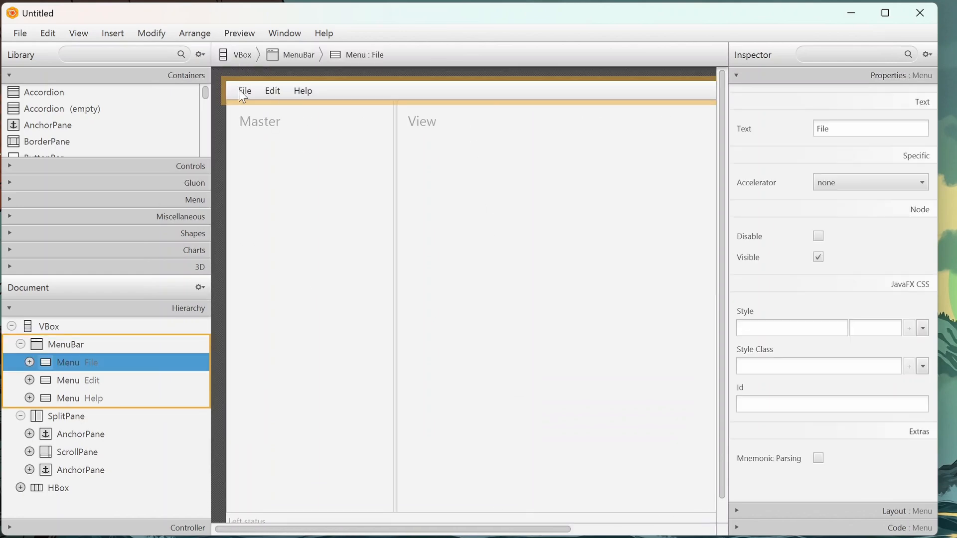
pyautogui.click(30, 362)
pyautogui.click(106, 452)
pyautogui.scroll(-2, 110, 434)
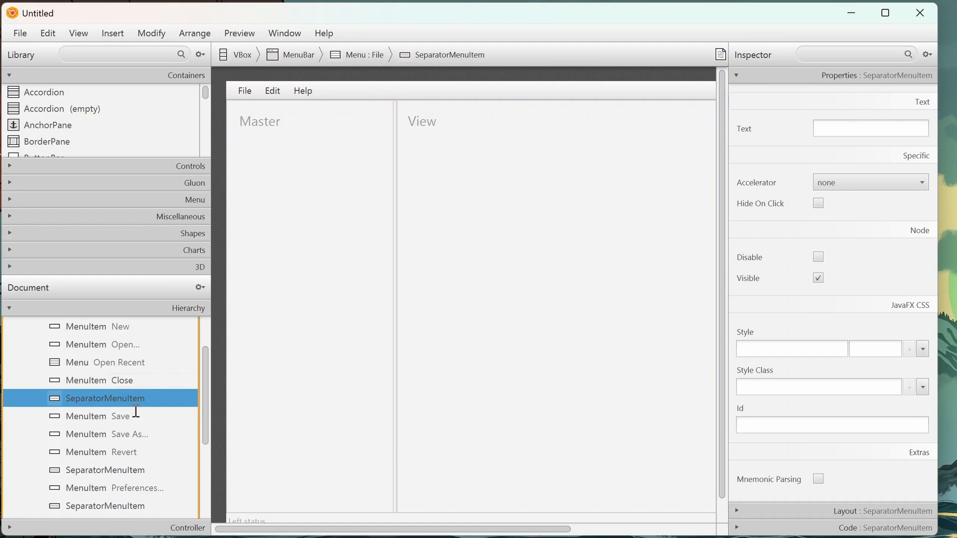
pyautogui.scroll(1, 61, 419)
pyautogui.doubleClick(118, 389)
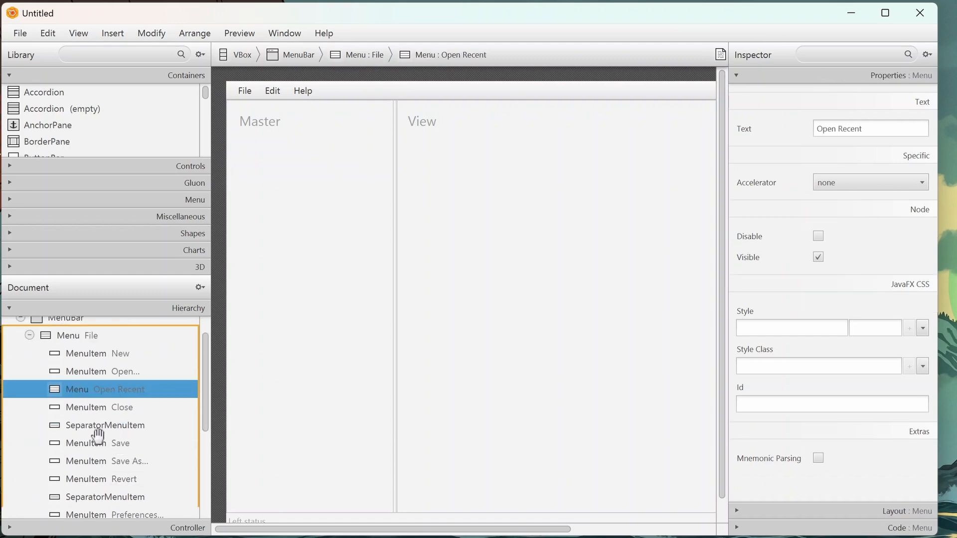
# Examine the SplitPane's properties and the contents of its first AnchorPane and its ScrollPane in the hierarchy, collapsing each after viewing.
pyautogui.scroll(-3, 96, 434)
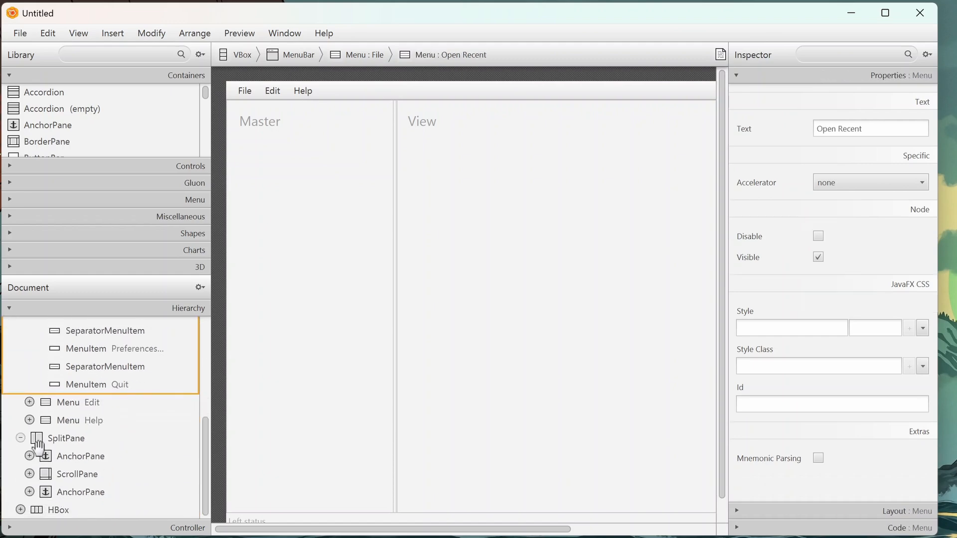
pyautogui.click(76, 441)
pyautogui.click(30, 457)
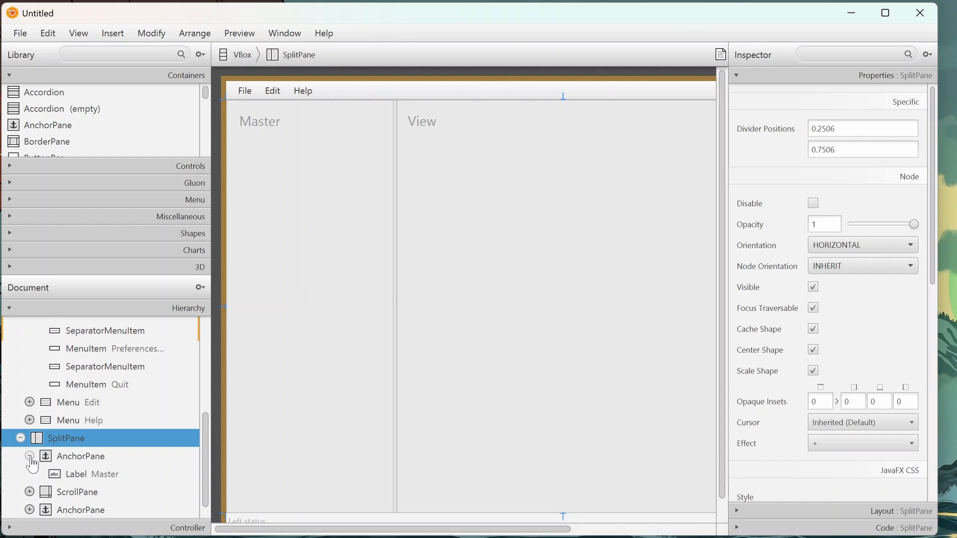
pyautogui.click(30, 457)
pyautogui.click(30, 474)
pyautogui.click(29, 474)
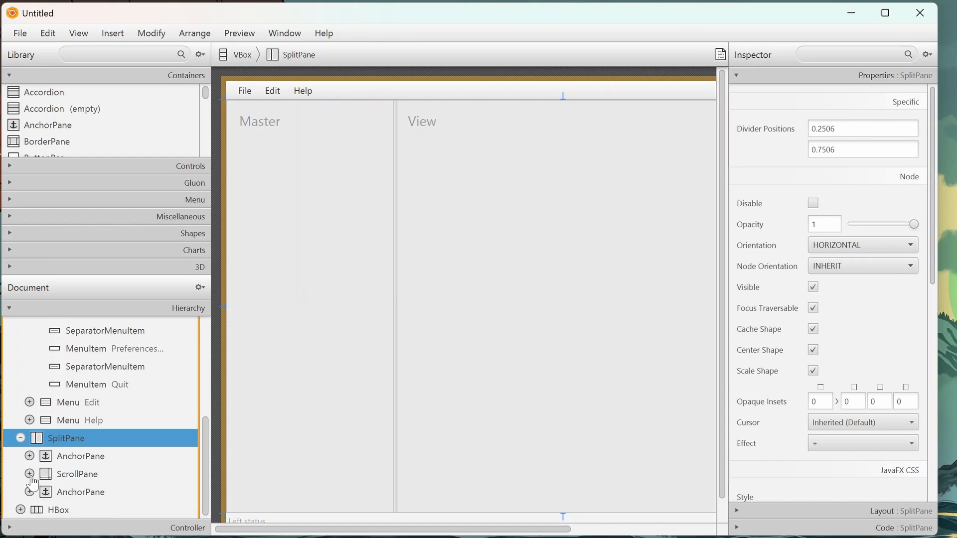
pyautogui.click(30, 474)
pyautogui.click(38, 492)
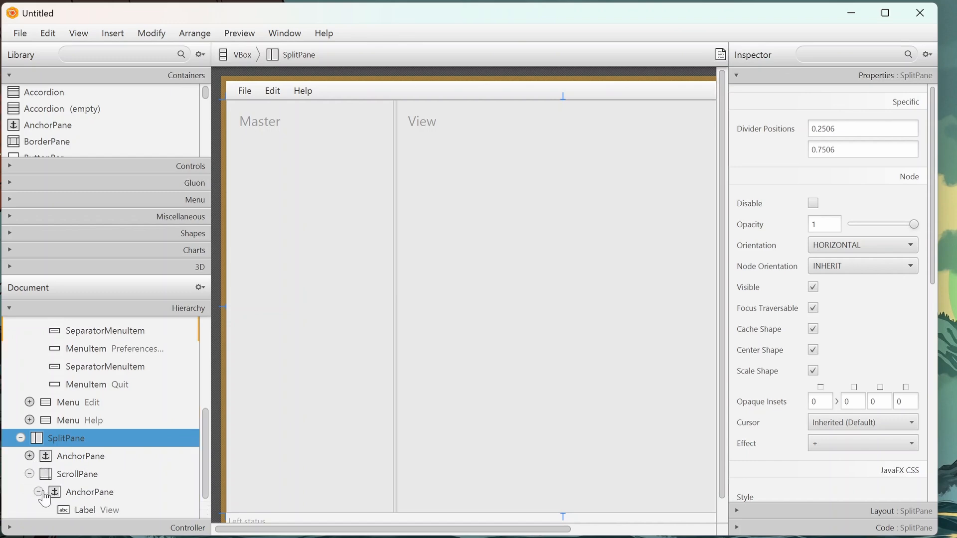
pyautogui.scroll(-1, 43, 491)
pyautogui.click(29, 455)
pyautogui.scroll(-1, 27, 473)
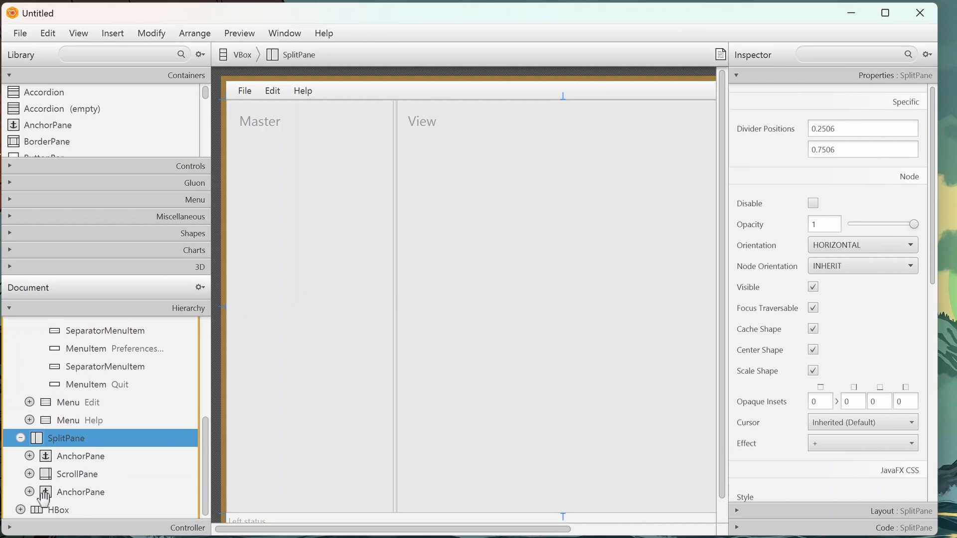
# Expand the HBox in the hierarchy to view its child nodes, and collapse it again.
pyautogui.click(21, 511)
pyautogui.scroll(-2, 23, 509)
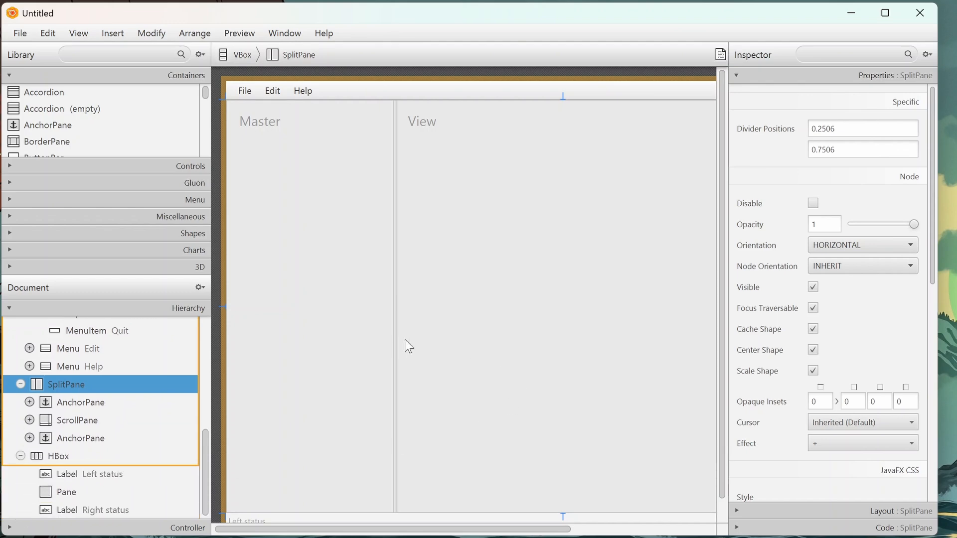
pyautogui.click(20, 456)
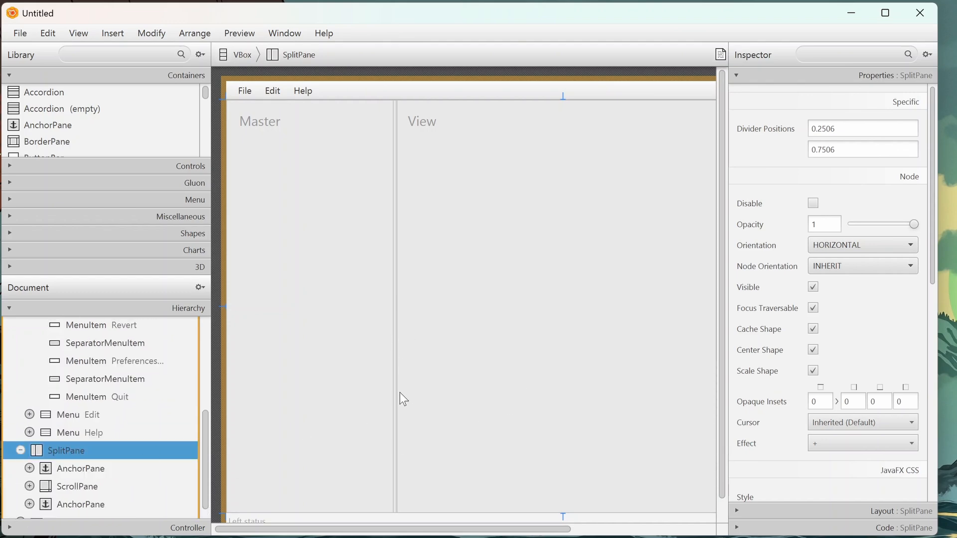